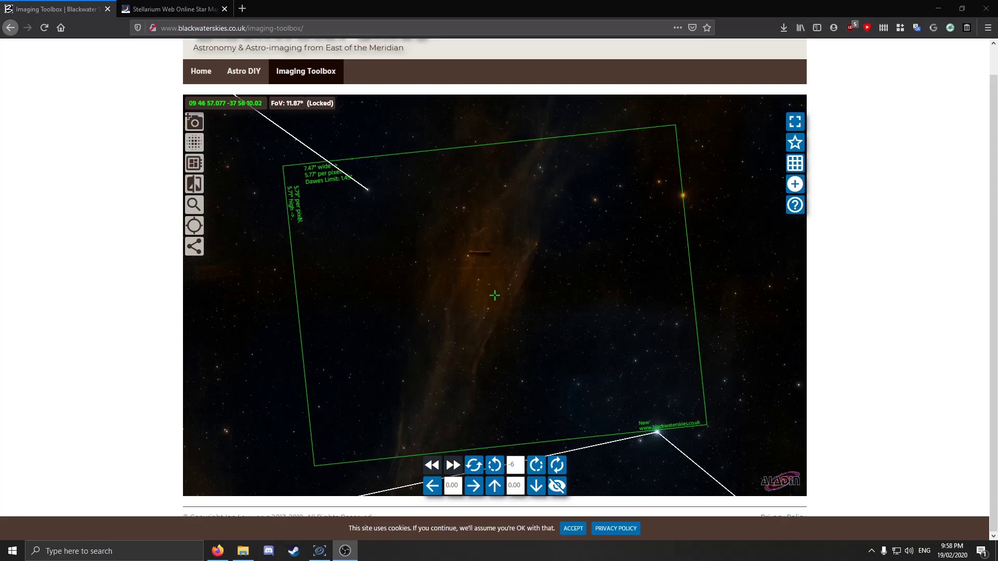
- Select the imaging-toolbox portion of the page address in the browser
{"action": "scroll", "coordinate": [942, 255], "scroll_direction": "up", "scroll_amount": 1}
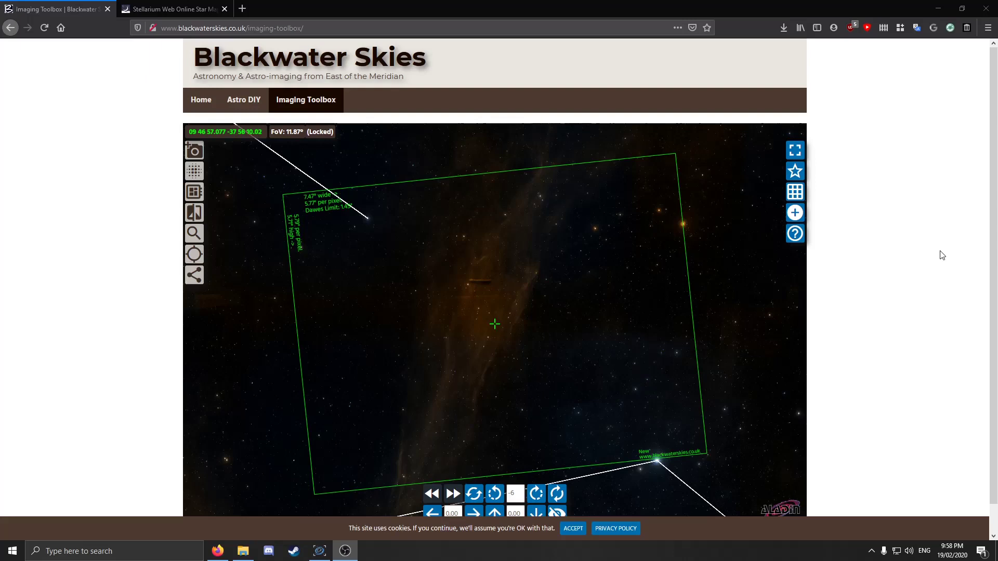
{"action": "scroll", "coordinate": [941, 228], "scroll_direction": "down", "scroll_amount": 1}
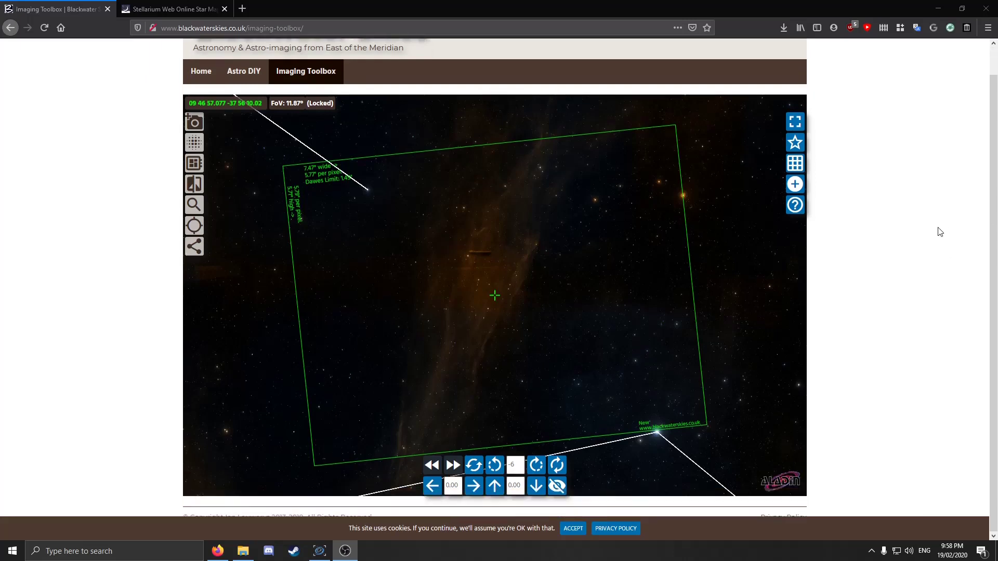
{"action": "scroll", "coordinate": [903, 285], "scroll_direction": "up", "scroll_amount": 1}
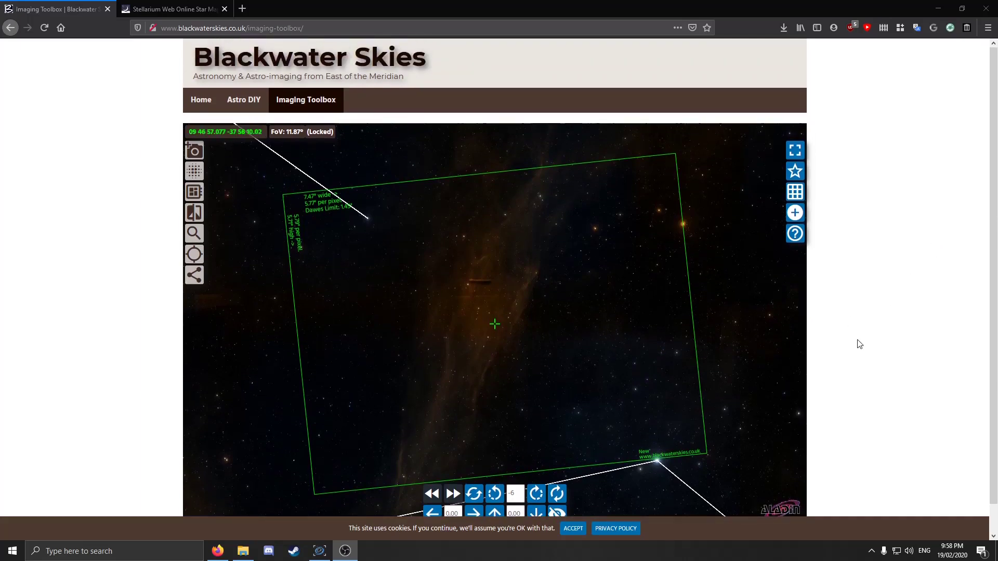
{"action": "scroll", "coordinate": [867, 370], "scroll_direction": "down", "scroll_amount": 1}
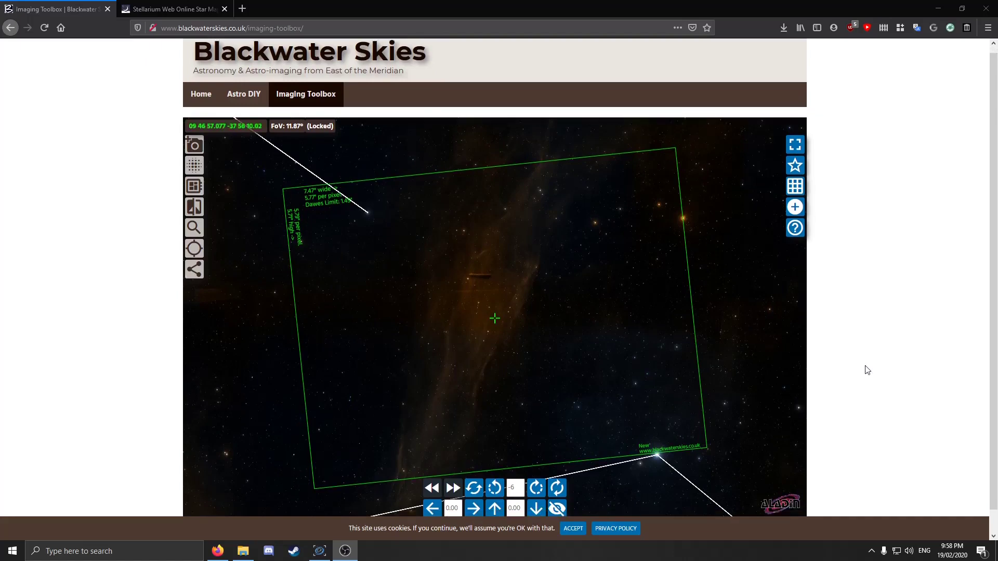
{"action": "scroll", "coordinate": [866, 369], "scroll_direction": "up", "scroll_amount": 1}
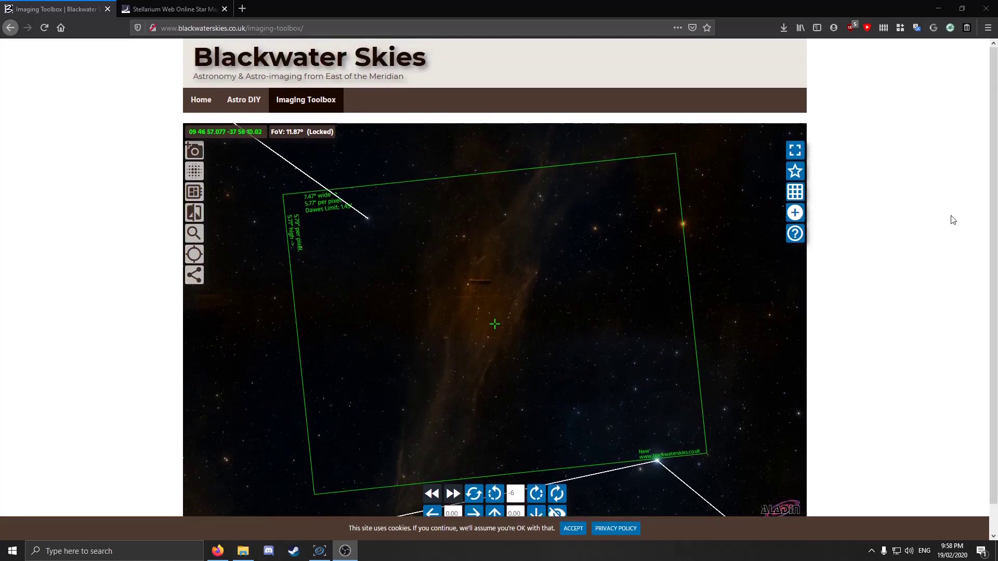
{"action": "left_click", "coordinate": [161, 28]}
{"action": "left_click_drag", "start_coordinate": [161, 28], "coordinate": [303, 29]}
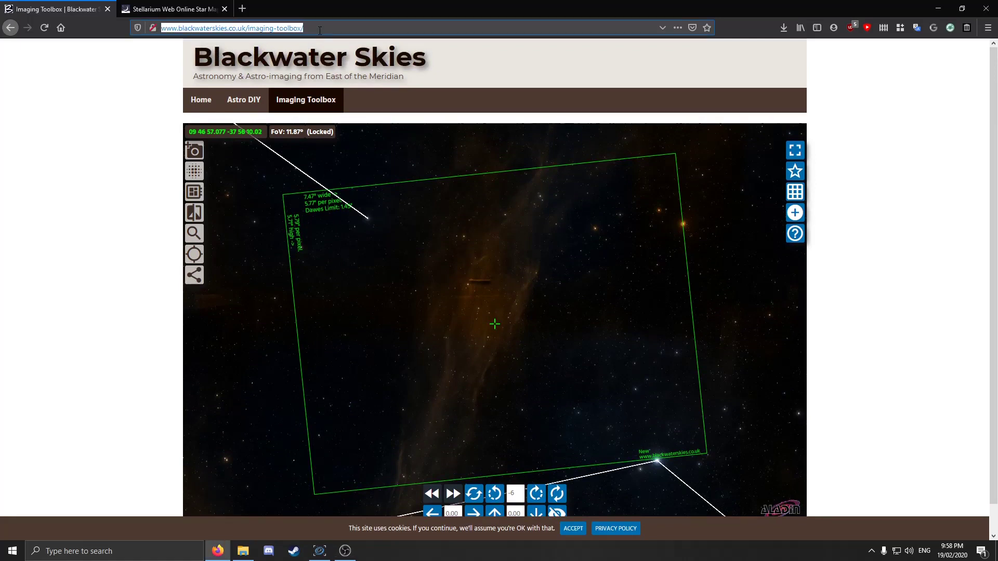
{"action": "left_click", "coordinate": [320, 30]}
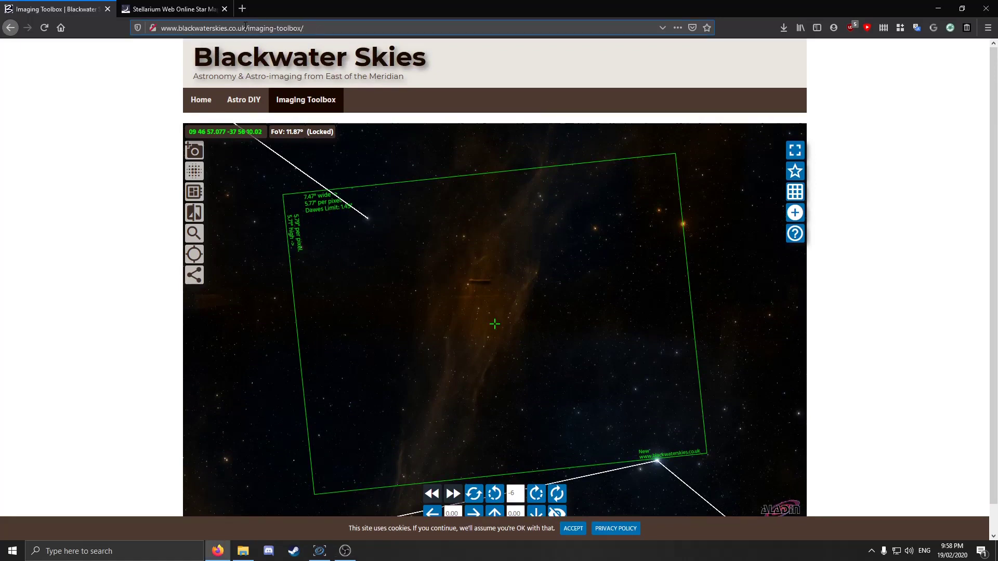
{"action": "left_click_drag", "start_coordinate": [248, 28], "coordinate": [310, 29]}
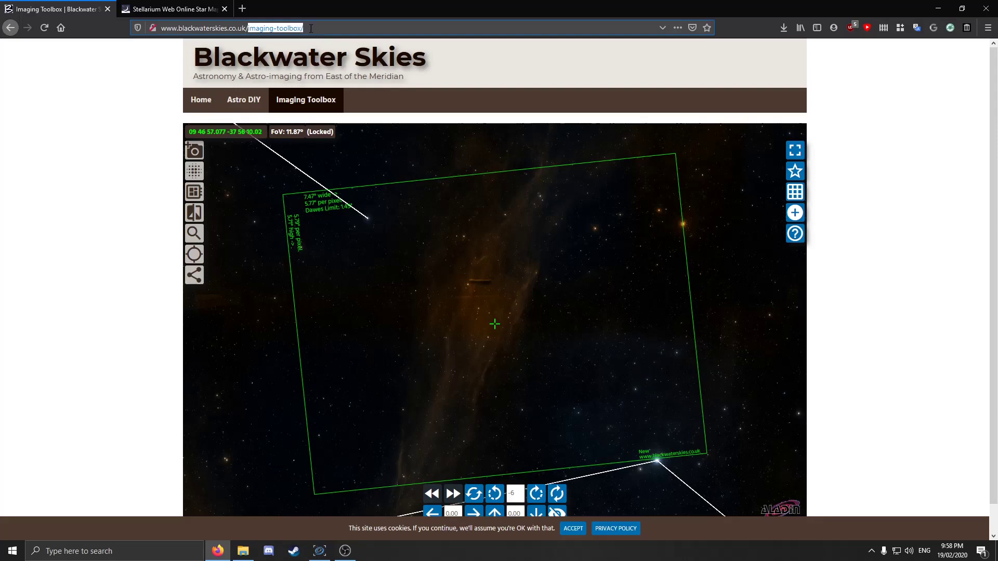
- Hide the camera frame and constellation lines, zooming out to a 127.63° field of view
{"action": "left_click", "coordinate": [165, 93]}
{"action": "scroll", "coordinate": [166, 135], "scroll_direction": "down", "scroll_amount": 1}
{"action": "left_click", "coordinate": [557, 485]}
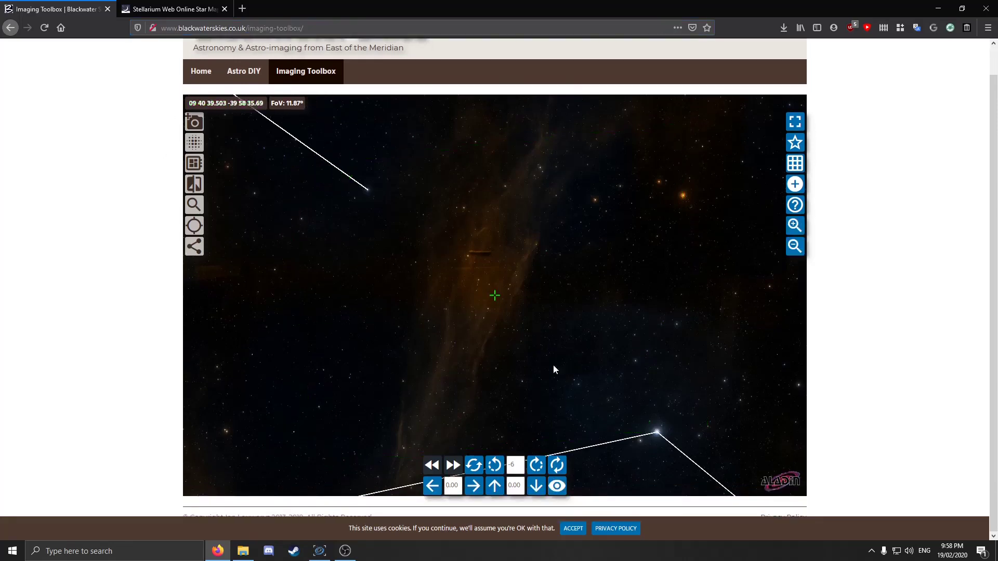
{"action": "scroll", "coordinate": [554, 359], "scroll_direction": "down", "scroll_amount": 5}
{"action": "left_click", "coordinate": [794, 145]}
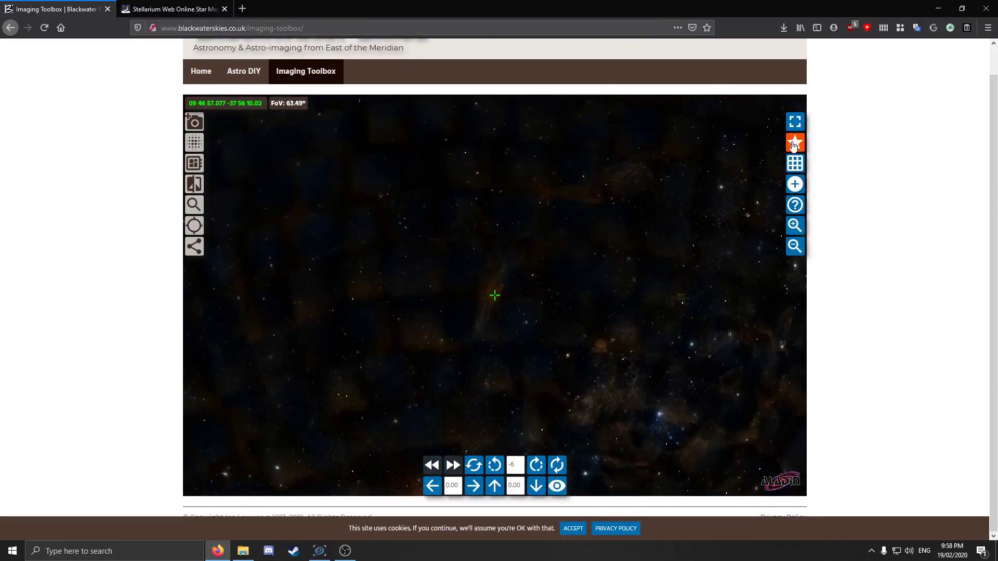
- Pan to Orion and zoom in until M42 sits centred at a 10.32° field of view
{"action": "left_click_drag", "start_coordinate": [650, 239], "coordinate": [548, 73]}
{"action": "scroll", "coordinate": [398, 330], "scroll_direction": "down", "scroll_amount": 2}
{"action": "scroll", "coordinate": [597, 320], "scroll_direction": "down", "scroll_amount": 3}
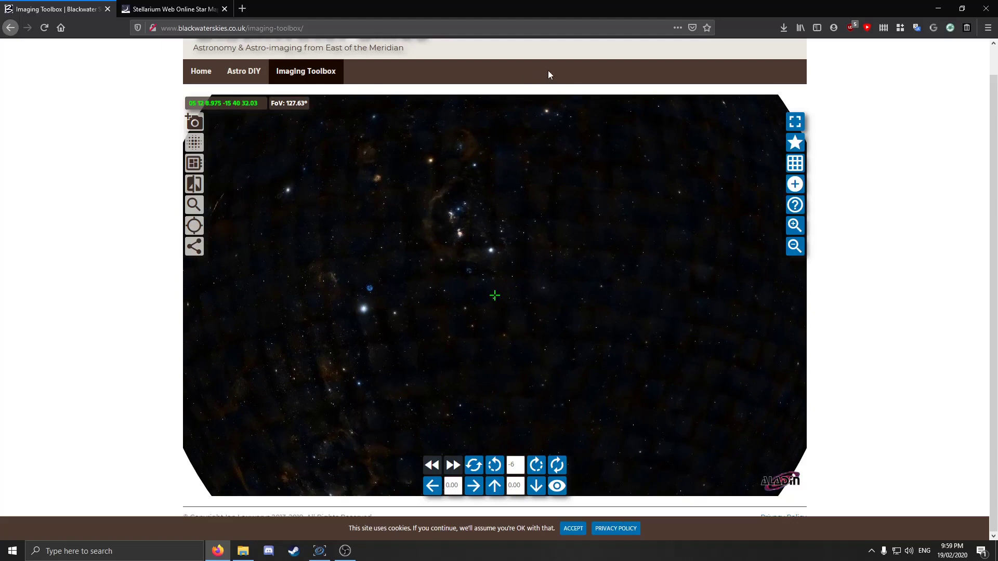
{"action": "left_click_drag", "start_coordinate": [472, 269], "coordinate": [410, 405]}
{"action": "scroll", "coordinate": [484, 292], "scroll_direction": "up", "scroll_amount": 5}
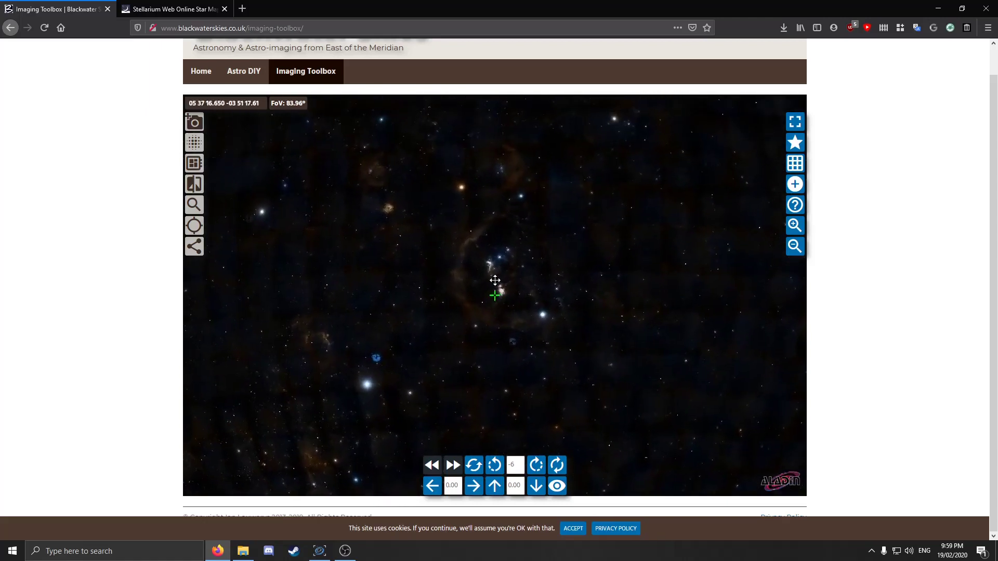
{"action": "scroll", "coordinate": [488, 306], "scroll_direction": "up", "scroll_amount": 5}
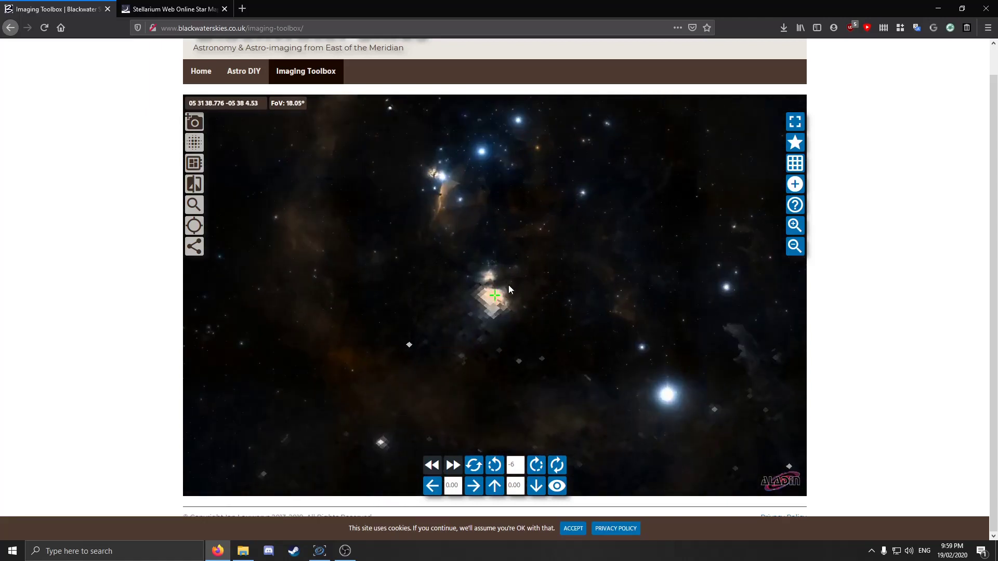
{"action": "scroll", "coordinate": [503, 295], "scroll_direction": "up", "scroll_amount": 3}
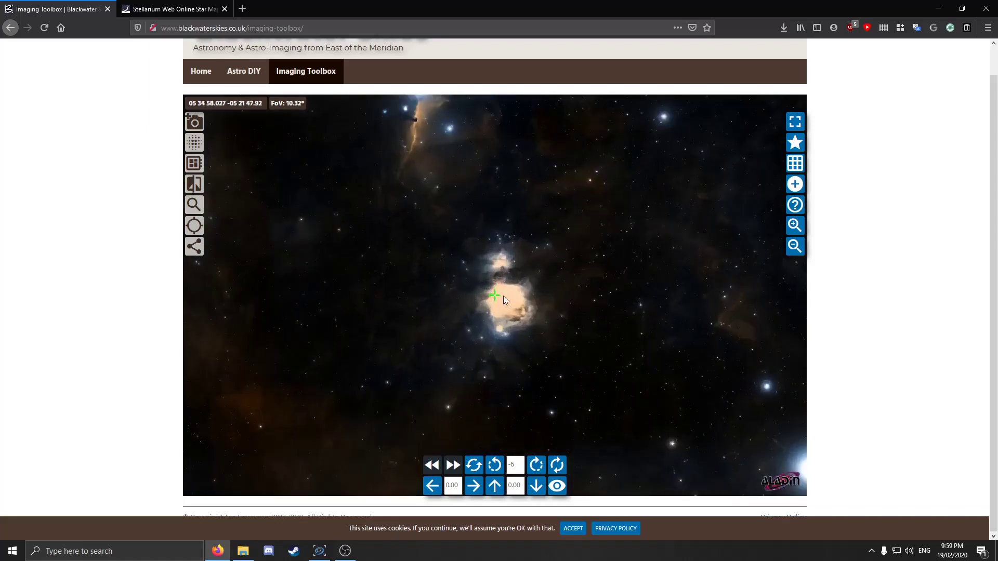
{"action": "left_click_drag", "start_coordinate": [504, 297], "coordinate": [498, 296]}
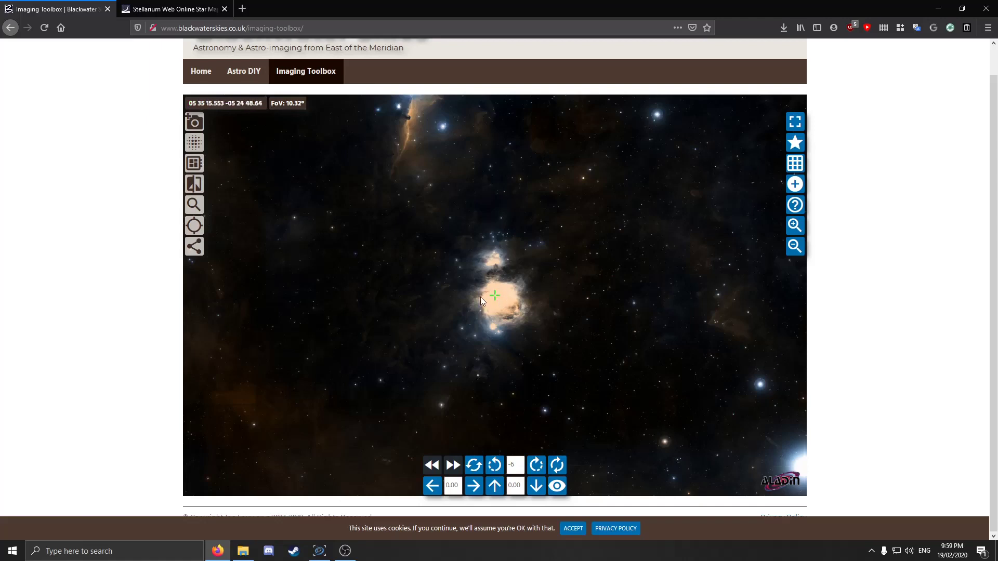
- In Stellarium Web, set the sky time to 21:12 on 2020-02-22
{"action": "left_click", "coordinate": [185, 9]}
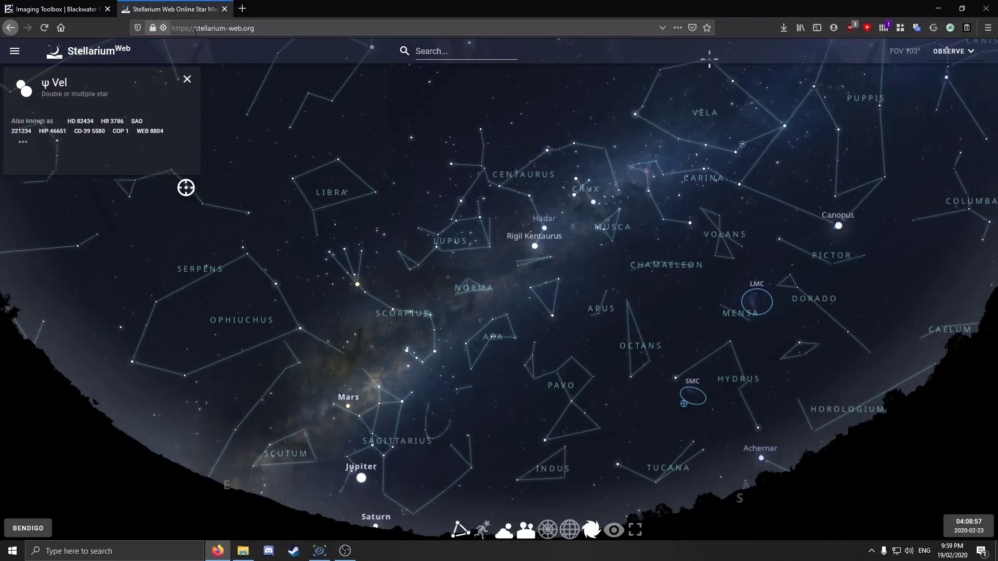
{"action": "left_click", "coordinate": [960, 529]}
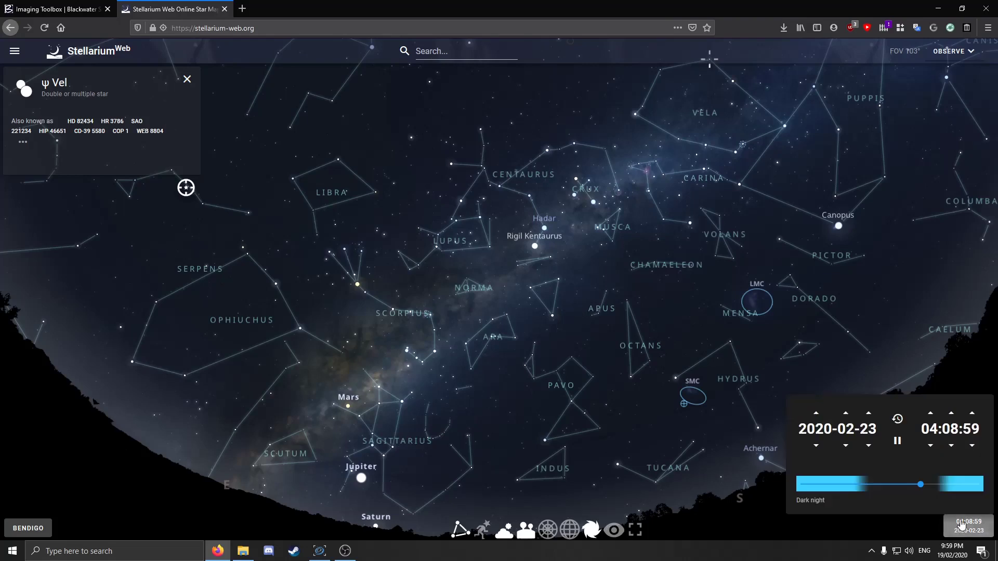
{"action": "left_click", "coordinate": [909, 489]}
{"action": "left_click_drag", "start_coordinate": [909, 491], "coordinate": [869, 490]}
{"action": "left_click", "coordinate": [982, 534]}
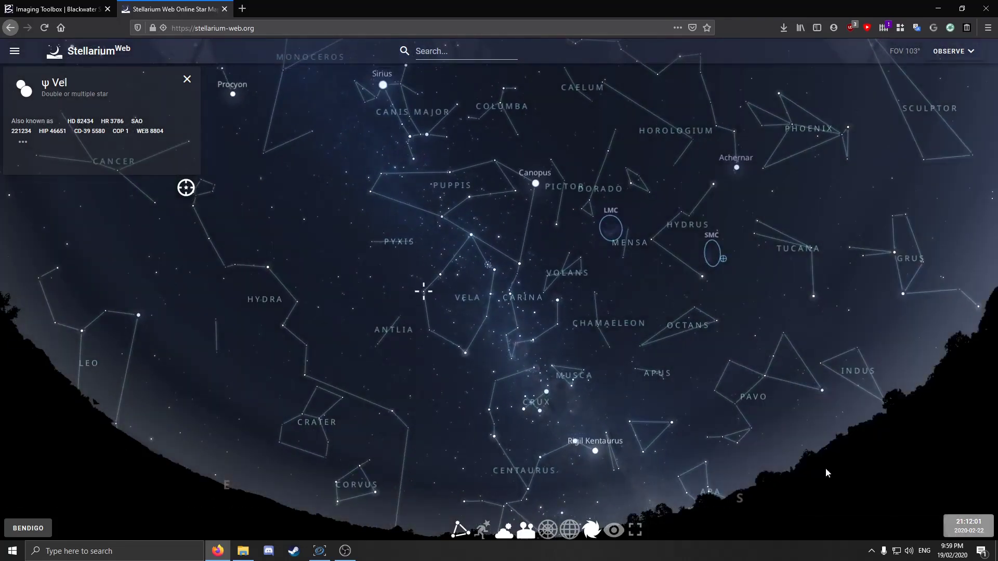
- Pan to Orion and select The Lost Jewel of Orion (NGC 1980) to show its details
{"action": "left_click_drag", "start_coordinate": [459, 384], "coordinate": [707, 313]}
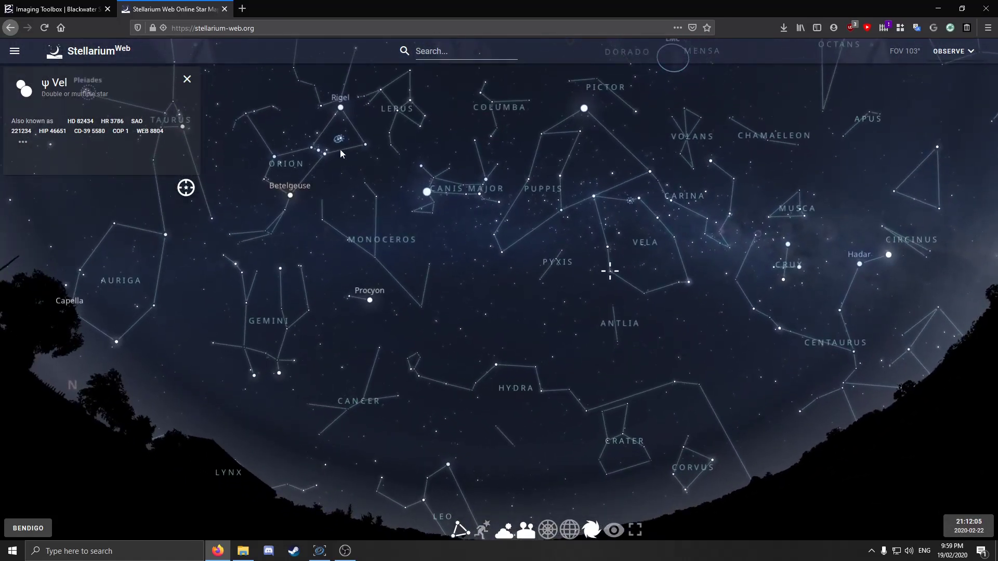
{"action": "left_click_drag", "start_coordinate": [366, 183], "coordinate": [493, 241]}
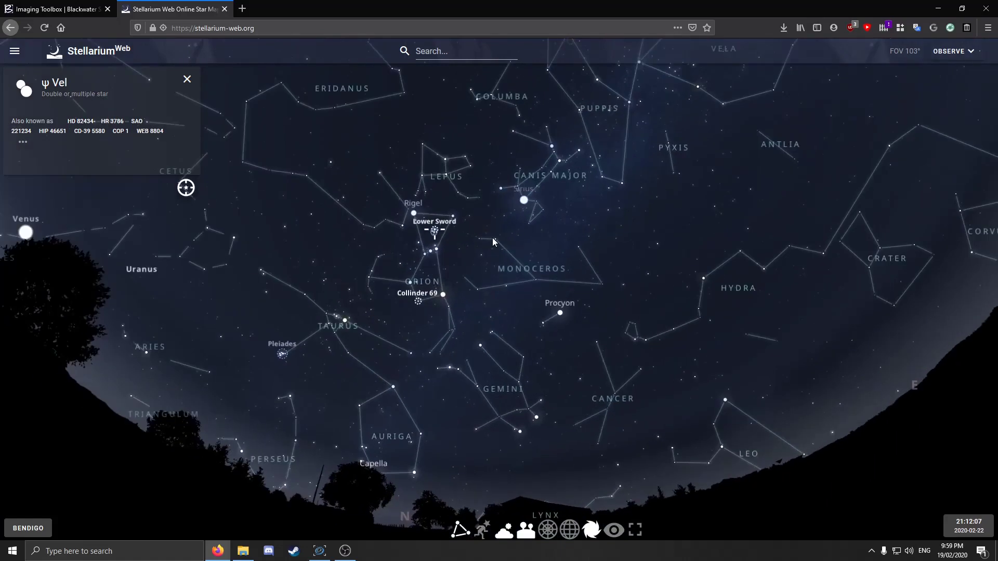
{"action": "scroll", "coordinate": [528, 270], "scroll_direction": "up", "scroll_amount": 15}
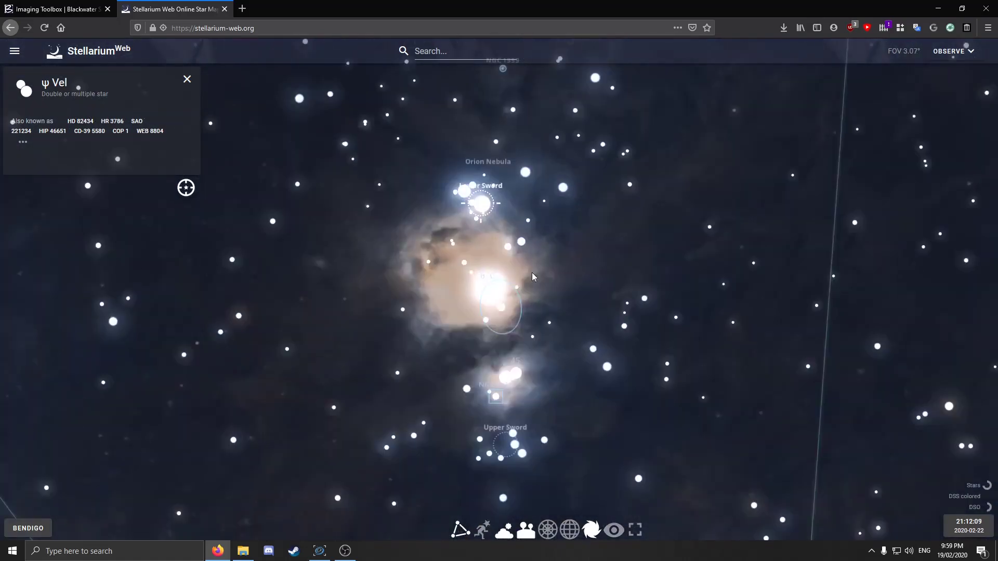
{"action": "scroll", "coordinate": [518, 283], "scroll_direction": "down", "scroll_amount": 10}
{"action": "left_click", "coordinate": [518, 283]}
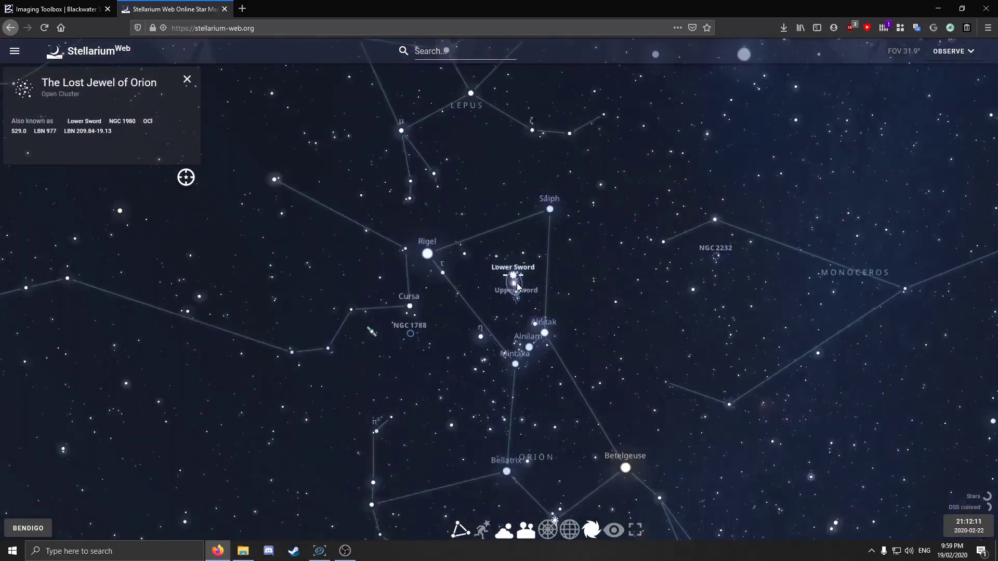
{"action": "scroll", "coordinate": [517, 285], "scroll_direction": "down", "scroll_amount": 7}
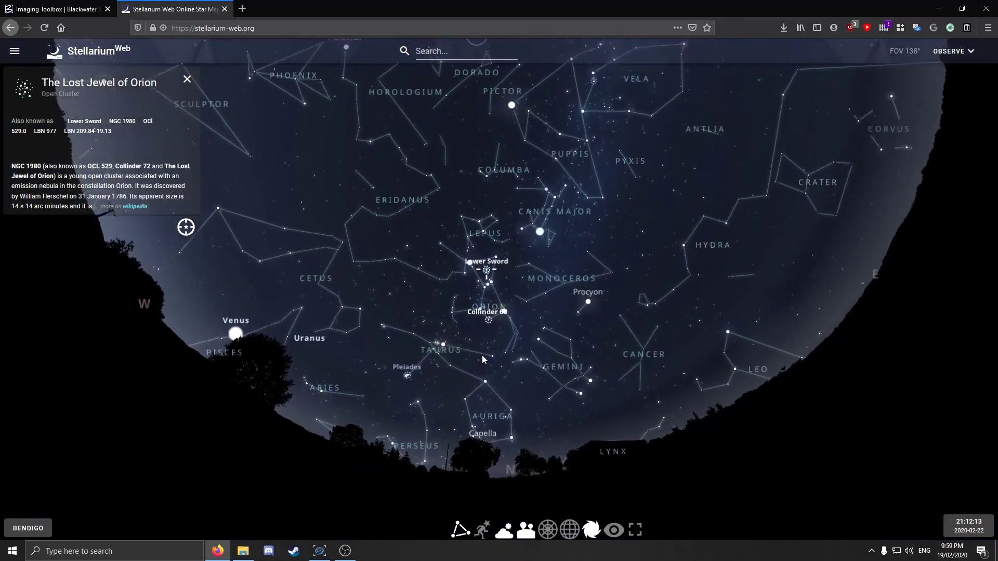
- Adjust the sky time to about 02:05 and pan toward the southern horizon
{"action": "left_click", "coordinate": [968, 526]}
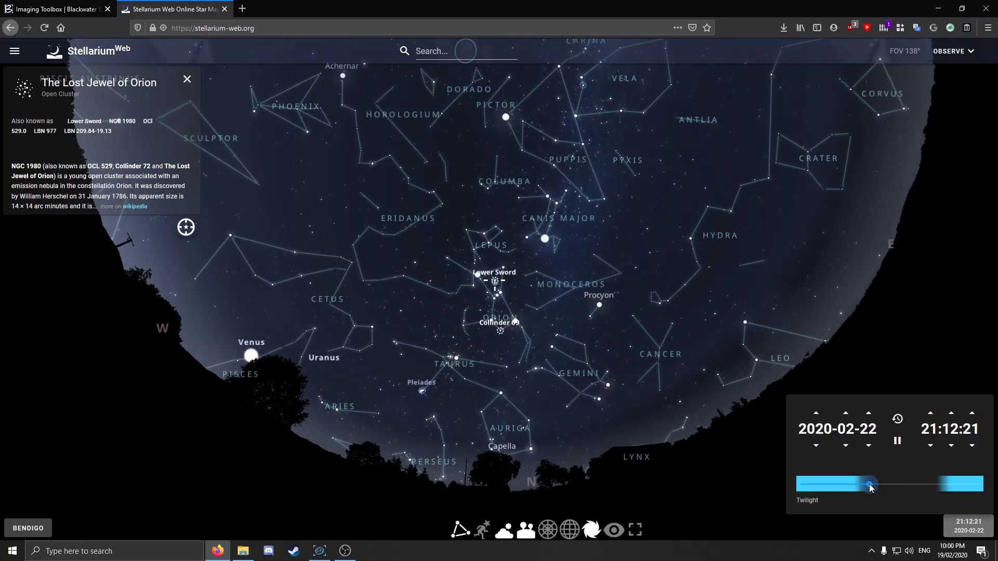
{"action": "left_click_drag", "start_coordinate": [869, 485], "coordinate": [911, 481]}
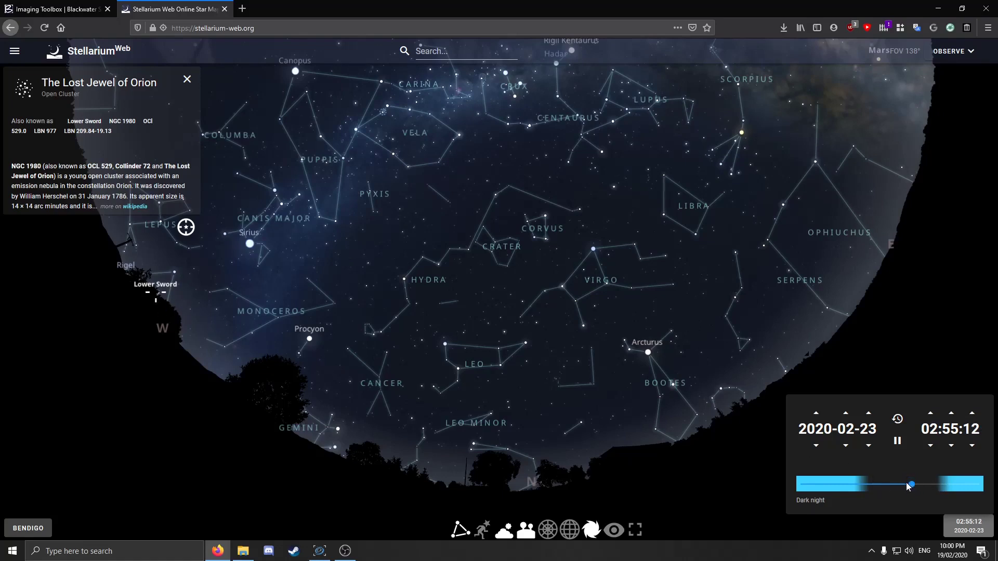
{"action": "left_click_drag", "start_coordinate": [910, 485], "coordinate": [905, 484]}
{"action": "left_click_drag", "start_coordinate": [397, 384], "coordinate": [135, 312]}
{"action": "left_click_drag", "start_coordinate": [769, 312], "coordinate": [456, 279]}
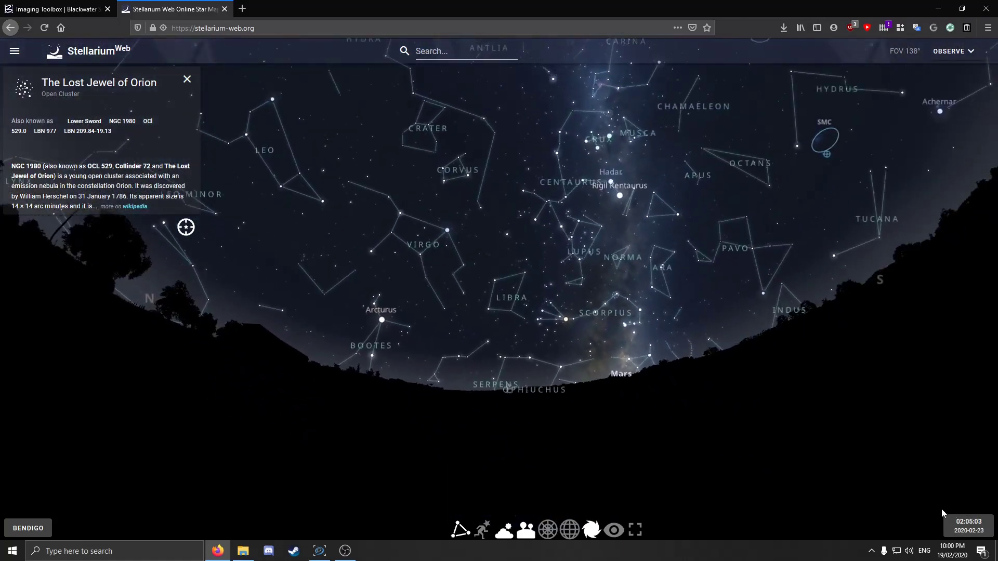
- Set the time back to 01:40:00 and turn the view toward Crux, Carina and Canopus
{"action": "left_click", "coordinate": [951, 521]}
{"action": "left_click_drag", "start_coordinate": [906, 482], "coordinate": [902, 484]}
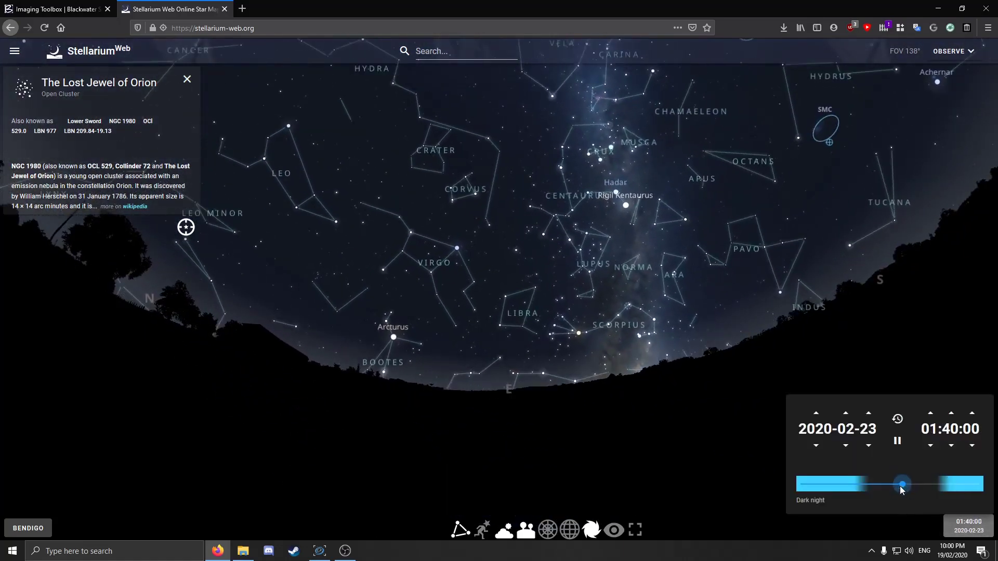
{"action": "left_click_drag", "start_coordinate": [603, 347], "coordinate": [553, 474]}
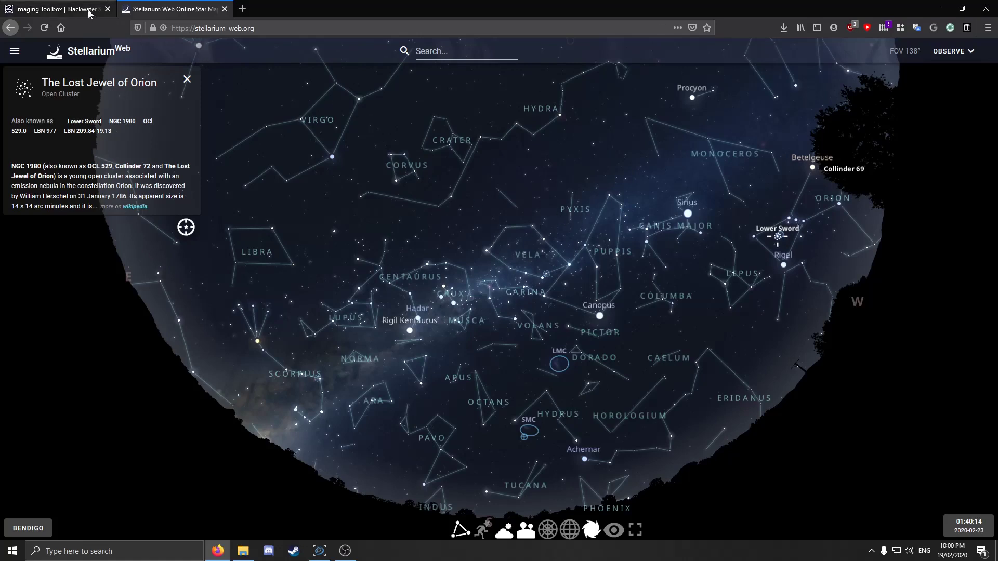
- Zoom out from Orion and pan south-east onto the faint streak near 09h45m, −38° at a 36.3° field
{"action": "left_click", "coordinate": [55, 9]}
{"action": "scroll", "coordinate": [522, 283], "scroll_direction": "down", "scroll_amount": 3}
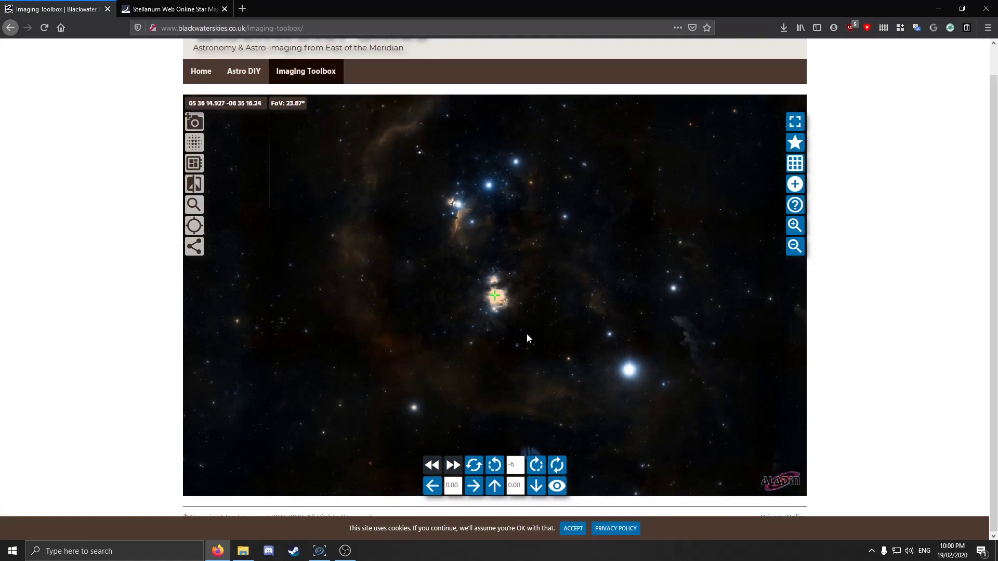
{"action": "left_click_drag", "start_coordinate": [527, 338], "coordinate": [706, 245]}
{"action": "scroll", "coordinate": [545, 289], "scroll_direction": "down", "scroll_amount": 5}
{"action": "left_click_drag", "start_coordinate": [608, 298], "coordinate": [660, 251]}
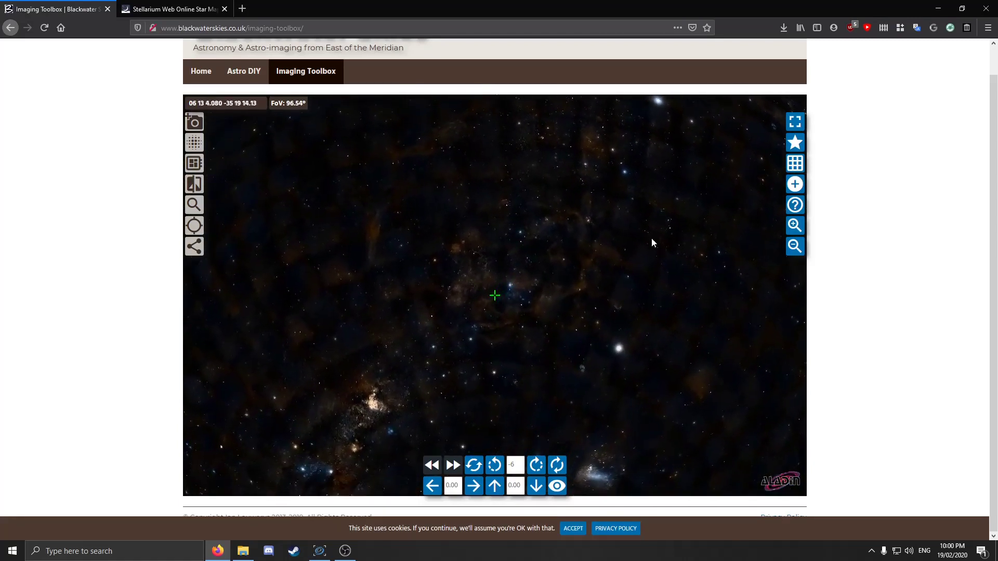
{"action": "scroll", "coordinate": [452, 243], "scroll_direction": "up", "scroll_amount": 3}
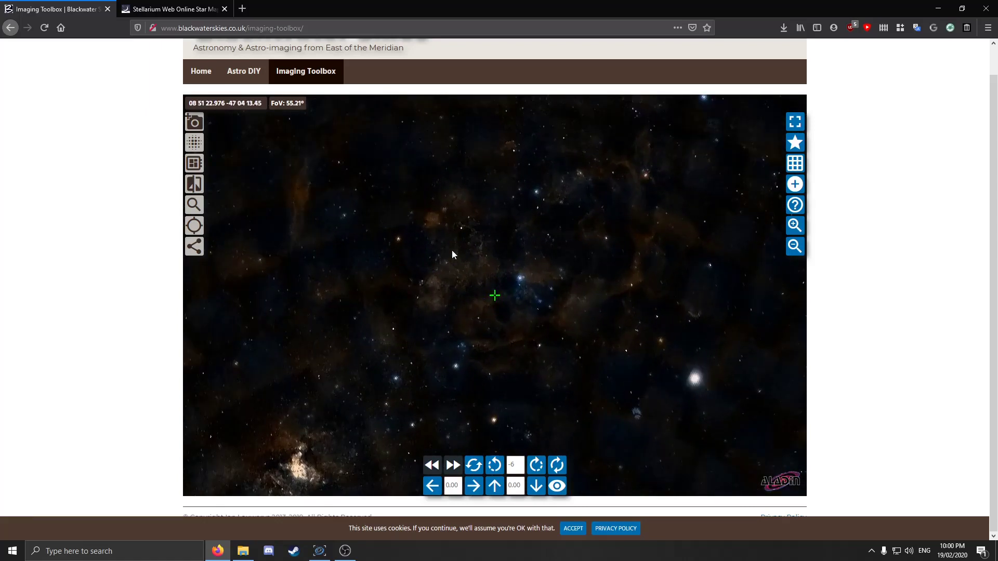
{"action": "scroll", "coordinate": [451, 254], "scroll_direction": "up", "scroll_amount": 5}
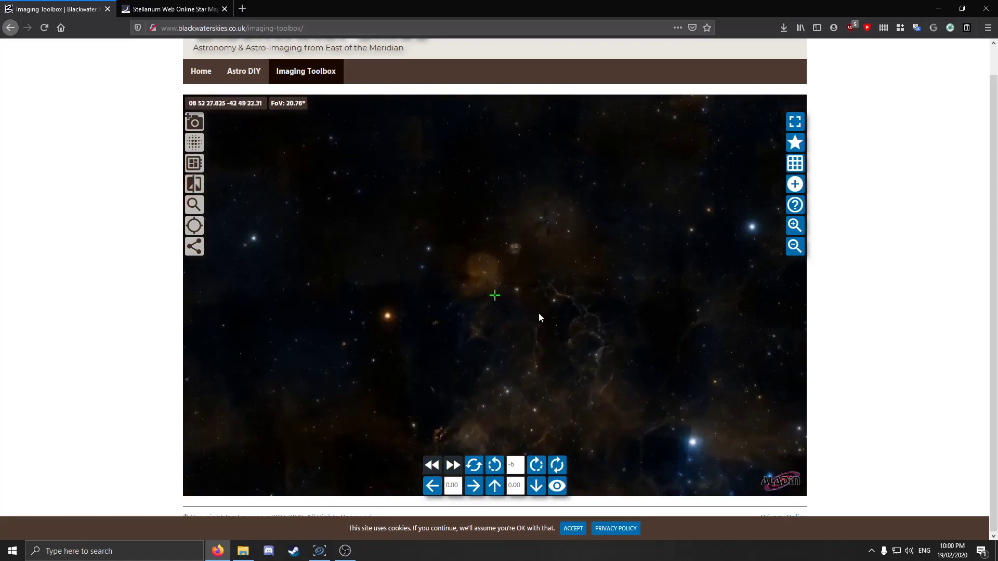
{"action": "scroll", "coordinate": [507, 273], "scroll_direction": "down", "scroll_amount": 3}
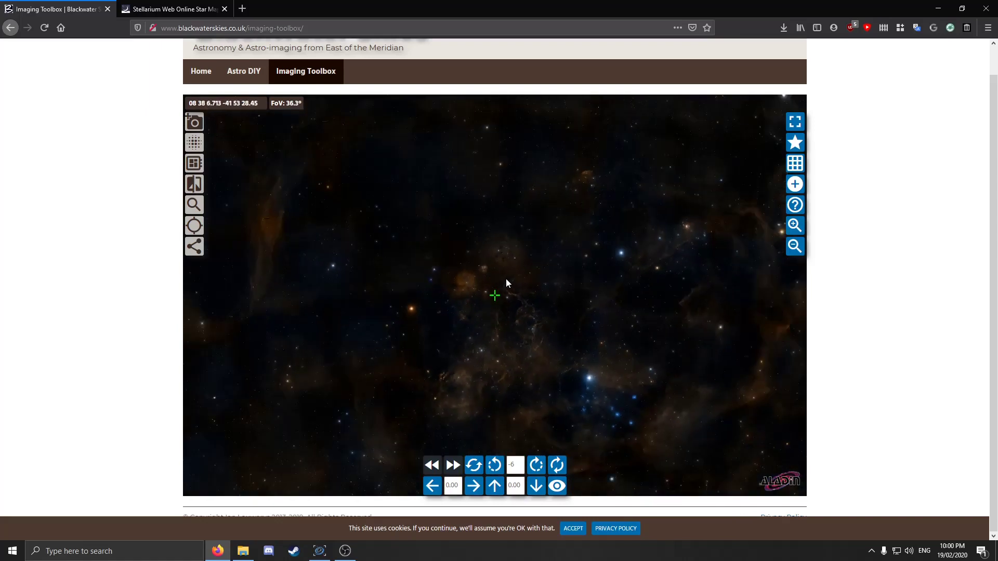
{"action": "left_click_drag", "start_coordinate": [495, 259], "coordinate": [504, 294]}
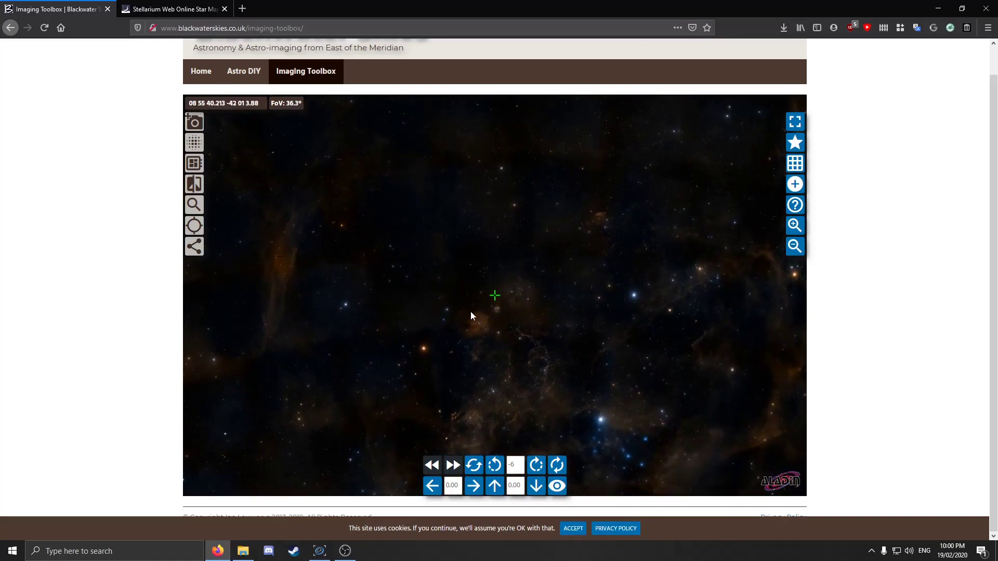
{"action": "left_click_drag", "start_coordinate": [289, 286], "coordinate": [513, 287]}
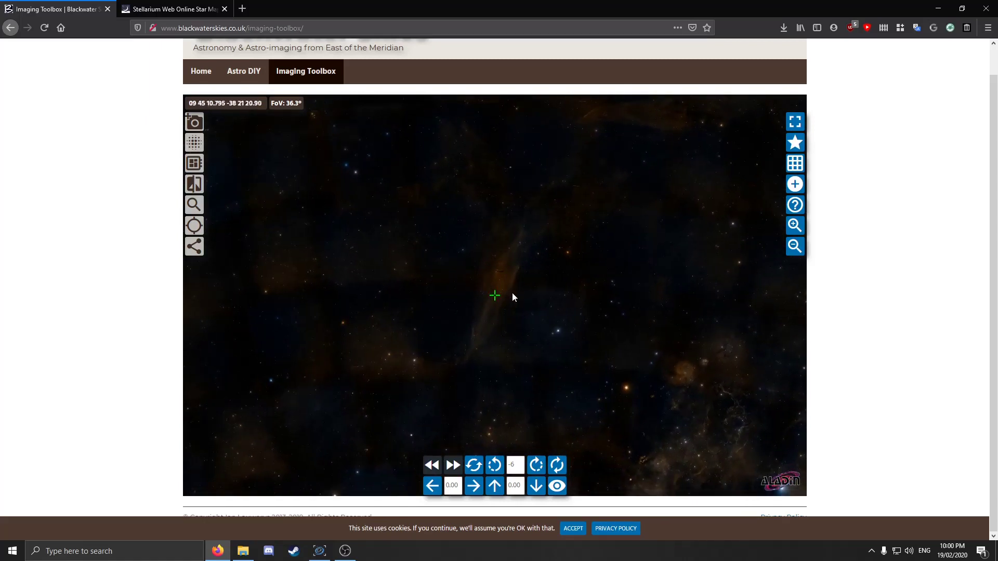
- Zoom in on the nebula, then turn Stellarium Web's map toward Antlia and Vela for comparison
{"action": "scroll", "coordinate": [512, 298], "scroll_direction": "up", "scroll_amount": 2}
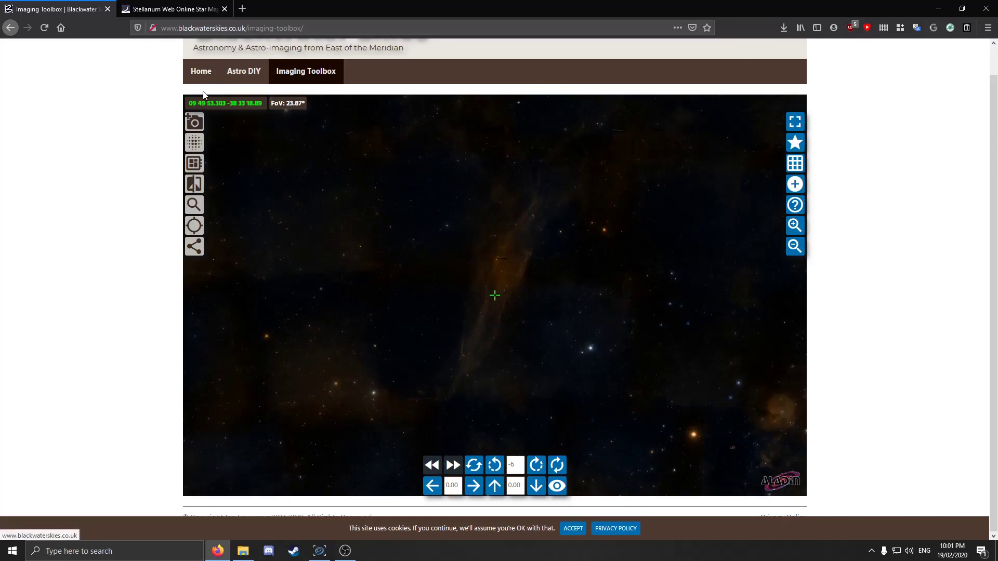
{"action": "left_click", "coordinate": [172, 8]}
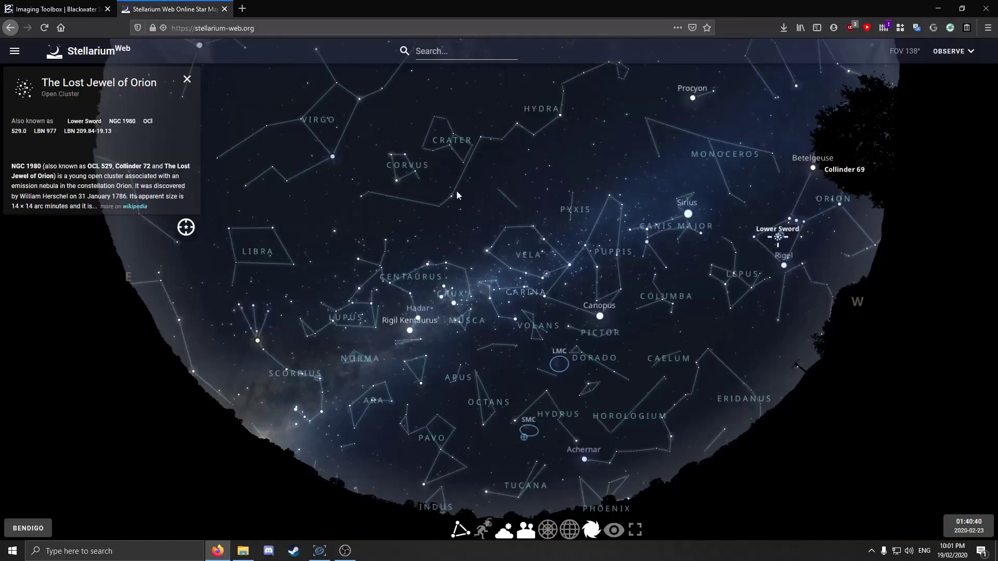
{"action": "left_click_drag", "start_coordinate": [456, 195], "coordinate": [537, 196]}
{"action": "scroll", "coordinate": [534, 192], "scroll_direction": "up", "scroll_amount": 3}
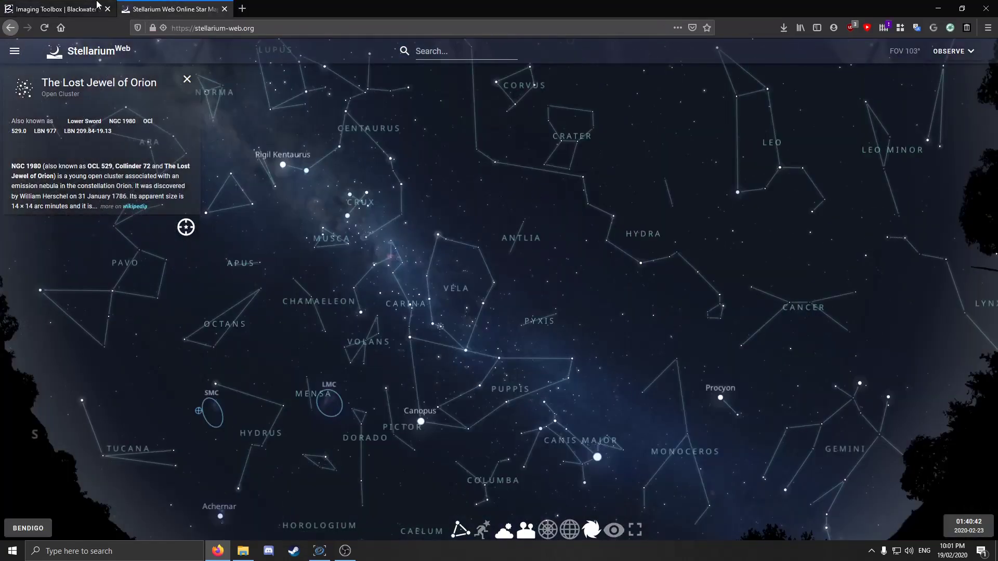
- Back in the Imaging Toolbox, show the constellation lines and zoom out slightly
{"action": "left_click", "coordinate": [96, 4]}
{"action": "left_click", "coordinate": [794, 142]}
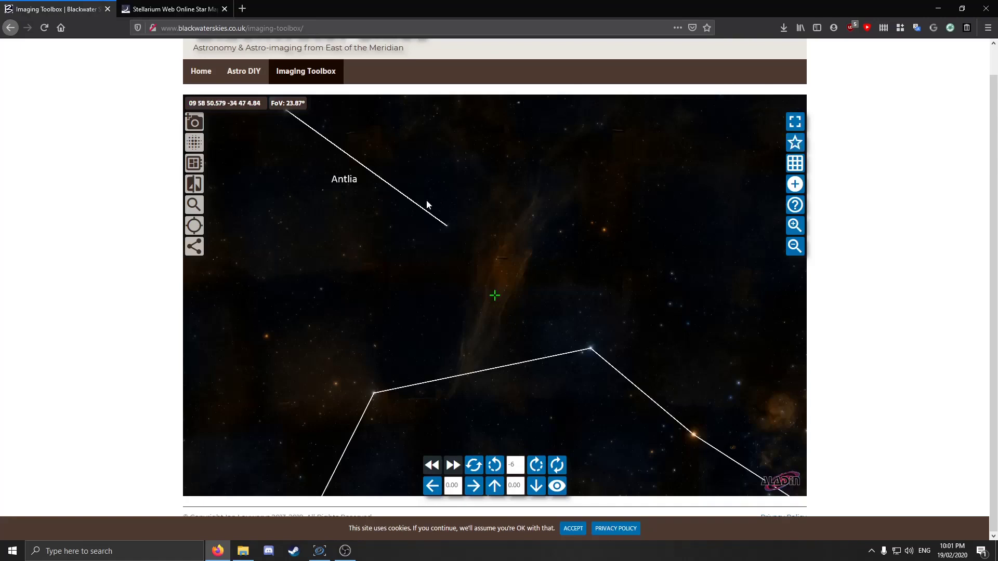
{"action": "scroll", "coordinate": [347, 193], "scroll_direction": "down", "scroll_amount": 2}
{"action": "scroll", "coordinate": [417, 244], "scroll_direction": "down", "scroll_amount": 4}
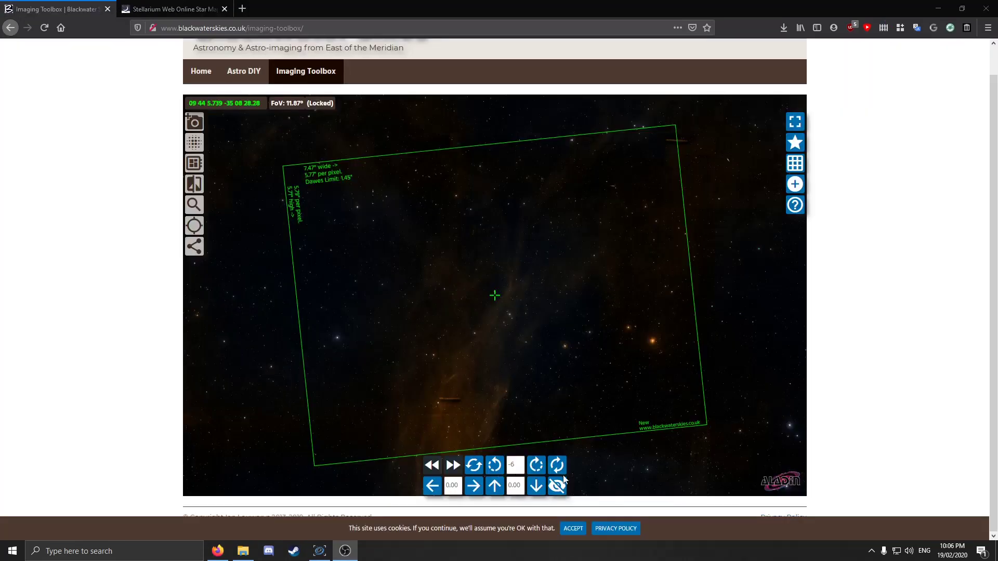
- Hide the field-of-view frame and pan around to centre the bright nebula south of the streak
{"action": "left_click", "coordinate": [562, 482]}
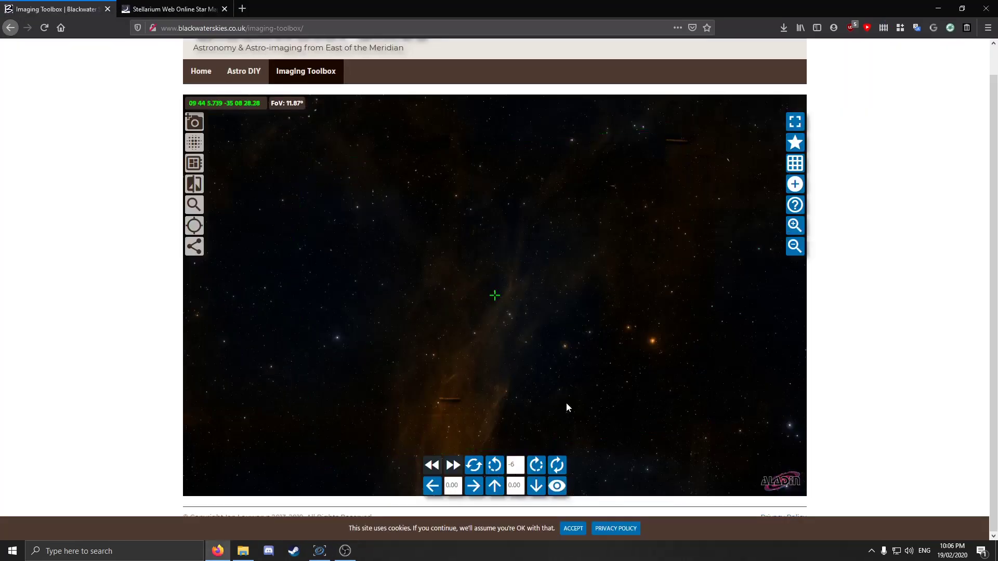
{"action": "scroll", "coordinate": [500, 295], "scroll_direction": "down", "scroll_amount": 5}
{"action": "mouse_move", "coordinate": [530, 290]}
{"action": "left_mouse_down"}
{"action": "mouse_move", "coordinate": [511, 256]}
{"action": "mouse_move", "coordinate": [539, 274]}
{"action": "mouse_move", "coordinate": [514, 290]}
{"action": "left_mouse_up"}
{"action": "left_click_drag", "start_coordinate": [549, 216], "coordinate": [524, 270]}
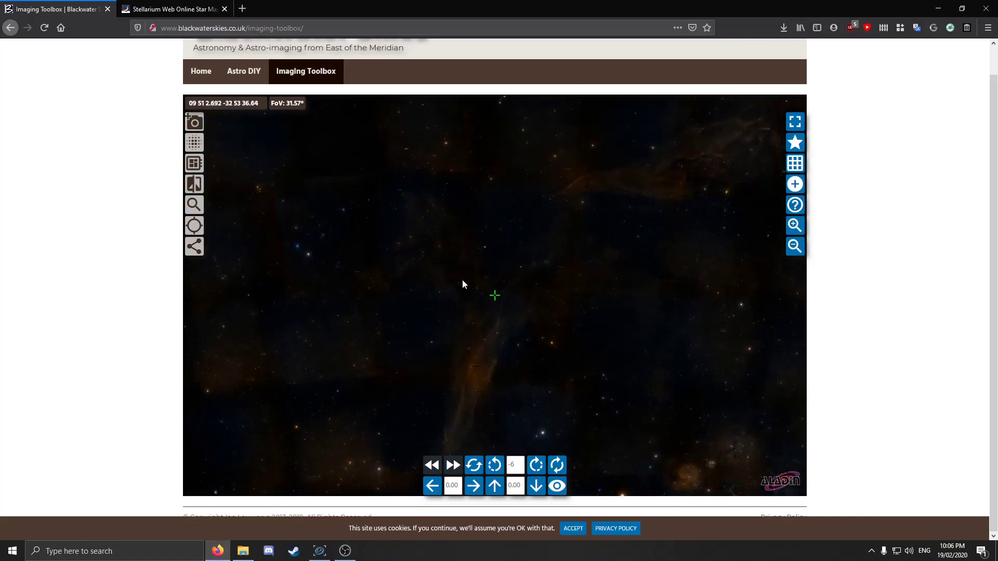
{"action": "scroll", "coordinate": [461, 269], "scroll_direction": "up", "scroll_amount": 5}
{"action": "left_click_drag", "start_coordinate": [427, 250], "coordinate": [594, 386]}
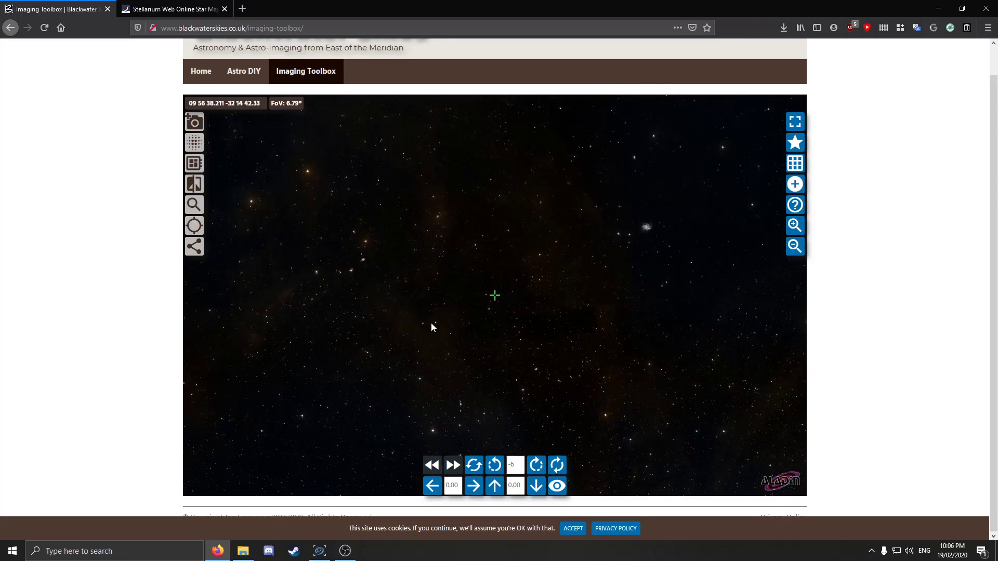
{"action": "scroll", "coordinate": [431, 324], "scroll_direction": "up", "scroll_amount": 1}
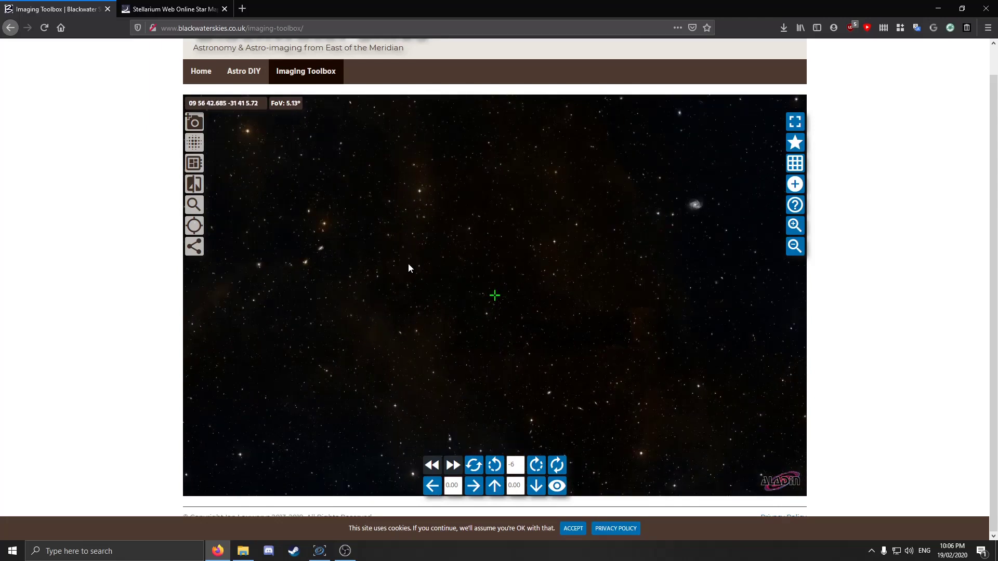
{"action": "left_click_drag", "start_coordinate": [602, 286], "coordinate": [633, 278]}
{"action": "scroll", "coordinate": [566, 302], "scroll_direction": "down", "scroll_amount": 8}
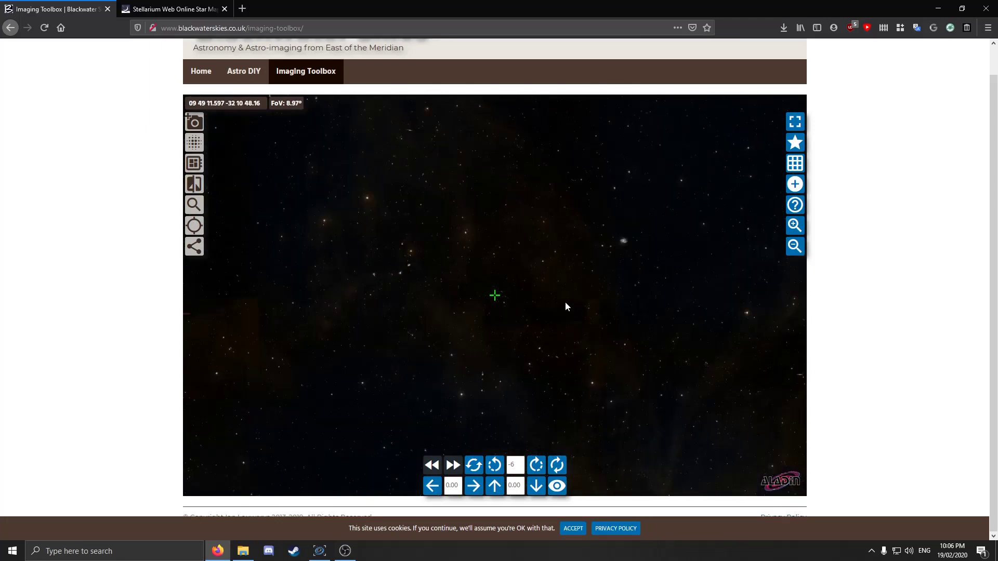
{"action": "left_click_drag", "start_coordinate": [578, 354], "coordinate": [635, 258]}
{"action": "scroll", "coordinate": [503, 333], "scroll_direction": "up", "scroll_amount": 5}
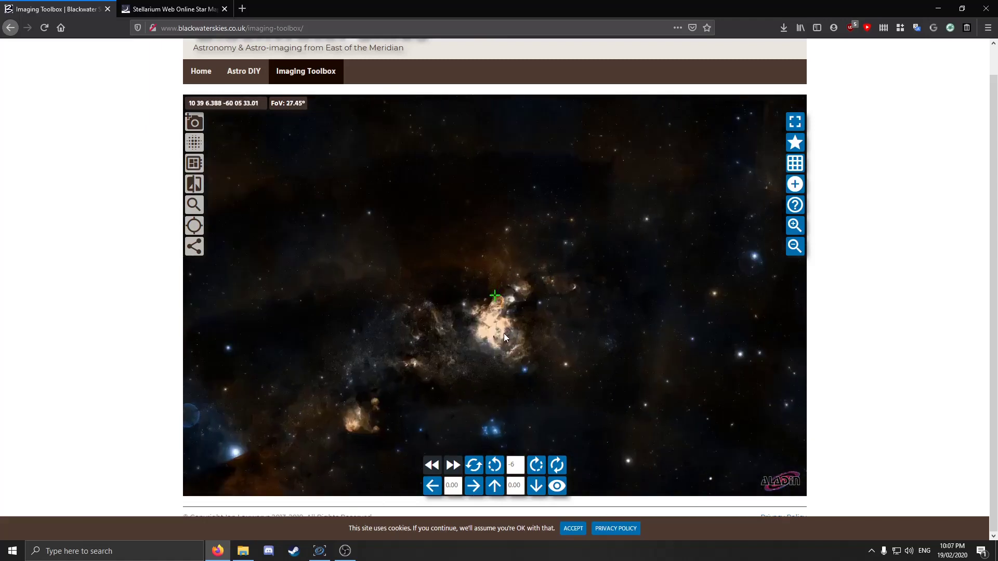
{"action": "left_click_drag", "start_coordinate": [494, 375], "coordinate": [510, 302]}
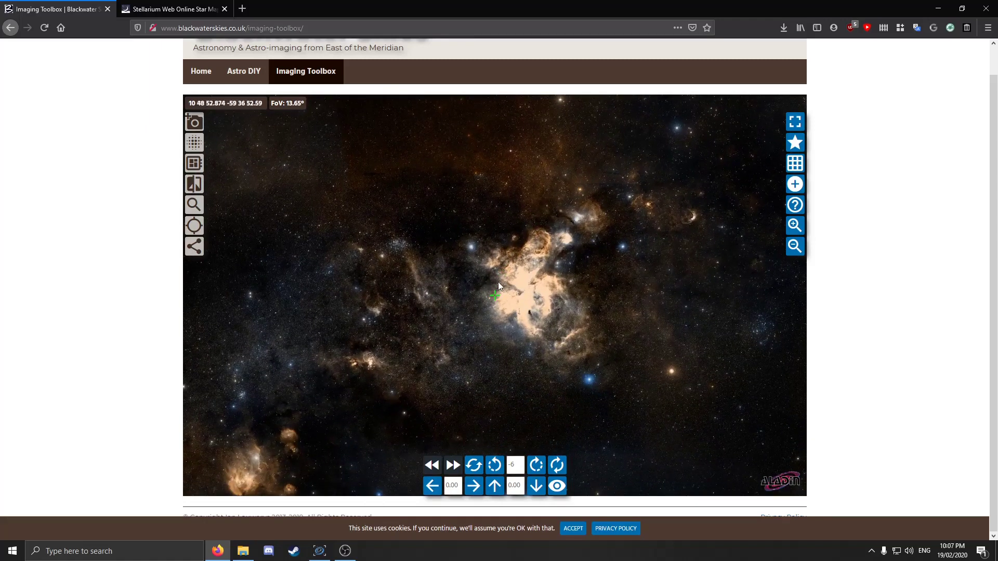
- Pan back and centre the faint orange nebula streak at about an 11.87° field
{"action": "scroll", "coordinate": [471, 312], "scroll_direction": "up", "scroll_amount": 2}
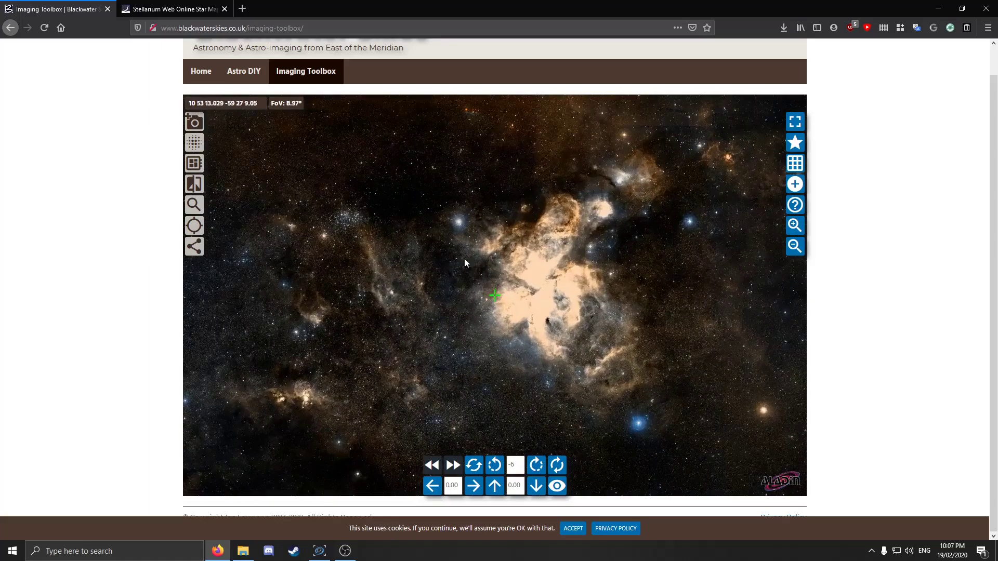
{"action": "scroll", "coordinate": [510, 232], "scroll_direction": "down", "scroll_amount": 5}
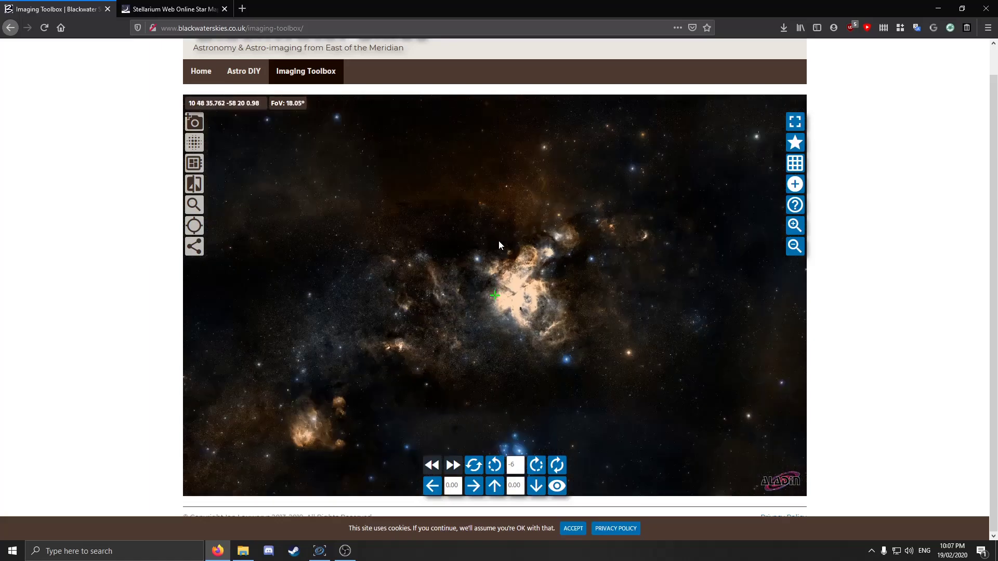
{"action": "scroll", "coordinate": [516, 314], "scroll_direction": "up", "scroll_amount": 5}
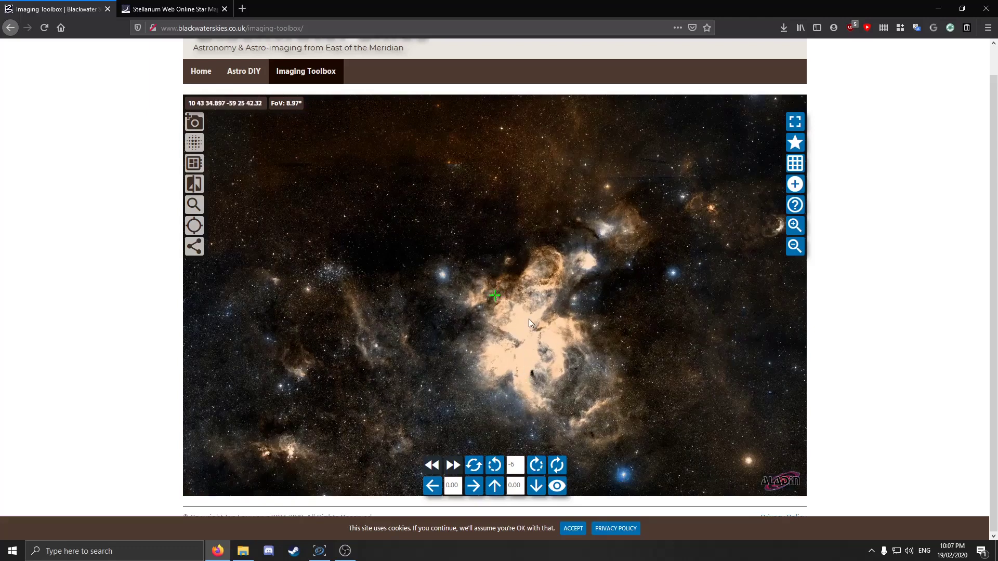
{"action": "scroll", "coordinate": [528, 319], "scroll_direction": "down", "scroll_amount": 6}
{"action": "left_click_drag", "start_coordinate": [559, 225], "coordinate": [376, 379]}
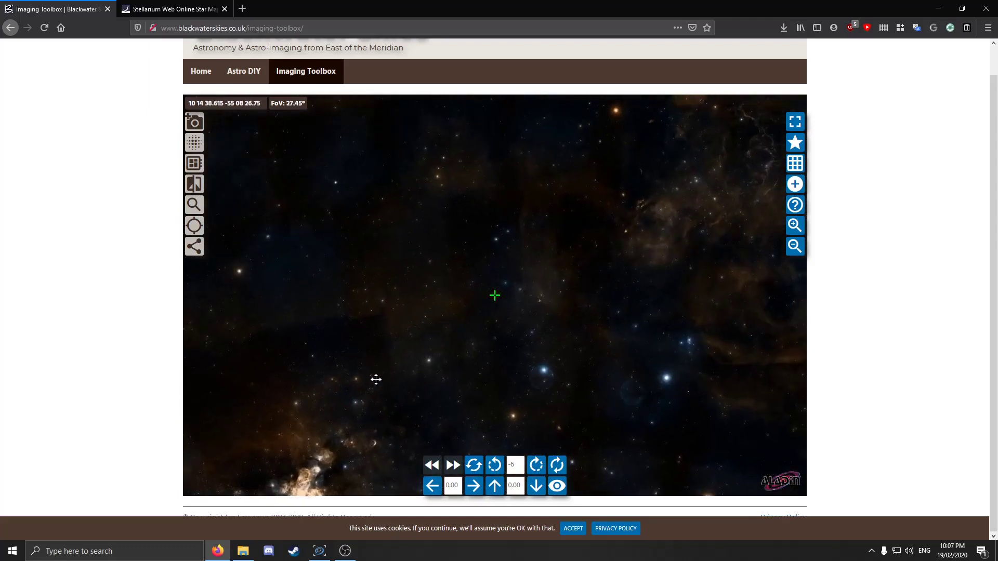
{"action": "left_click_drag", "start_coordinate": [499, 301], "coordinate": [556, 463]}
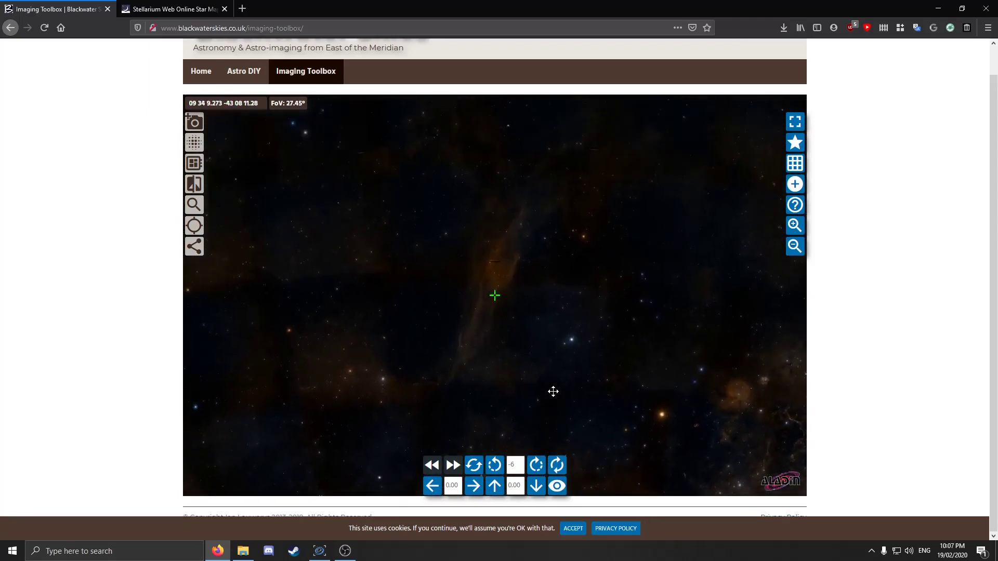
{"action": "left_click_drag", "start_coordinate": [470, 196], "coordinate": [536, 317]}
{"action": "scroll", "coordinate": [501, 273], "scroll_direction": "up", "scroll_amount": 7}
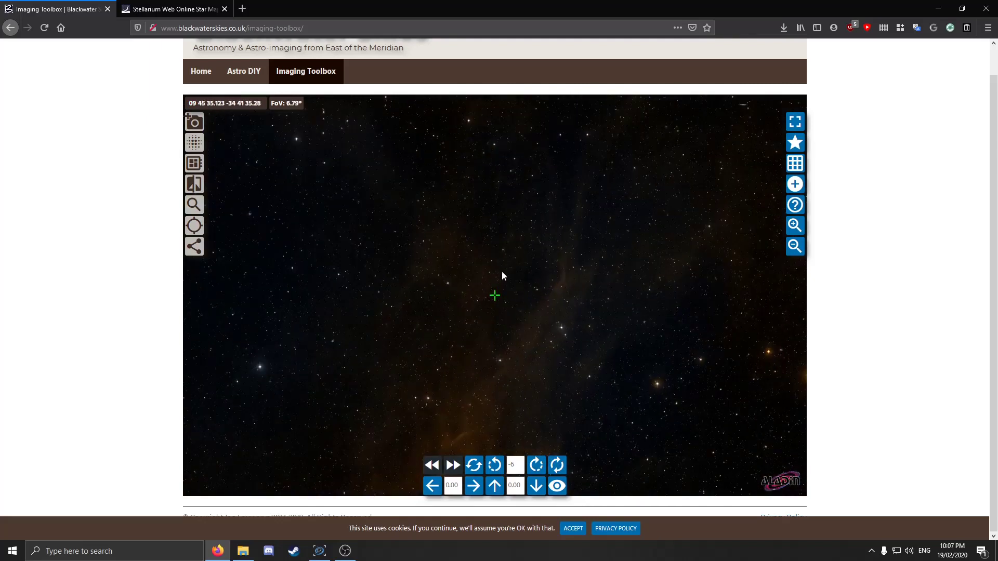
{"action": "scroll", "coordinate": [509, 273], "scroll_direction": "down", "scroll_amount": 2}
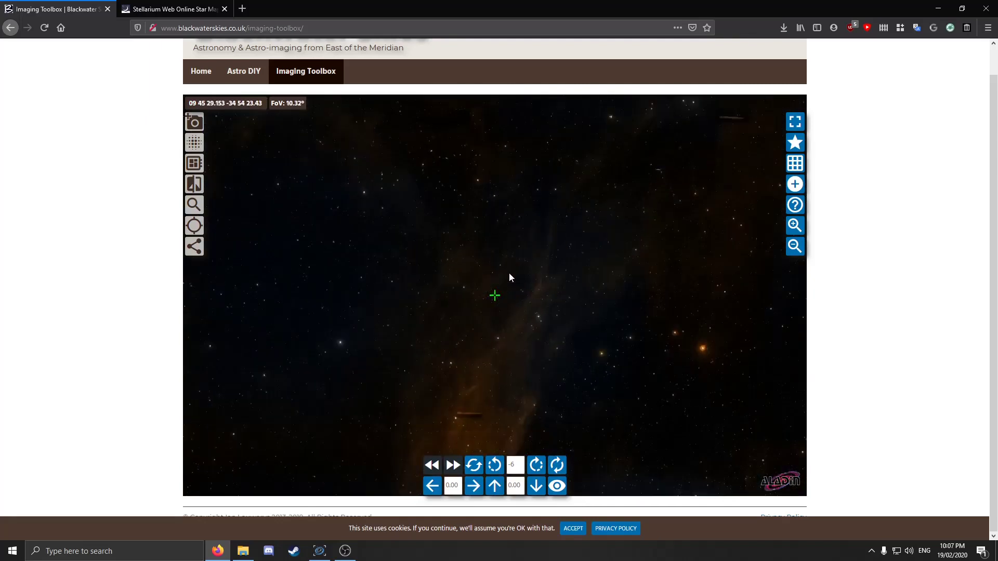
{"action": "scroll", "coordinate": [509, 273], "scroll_direction": "down", "scroll_amount": 1}
{"action": "left_click_drag", "start_coordinate": [521, 322], "coordinate": [535, 439]}
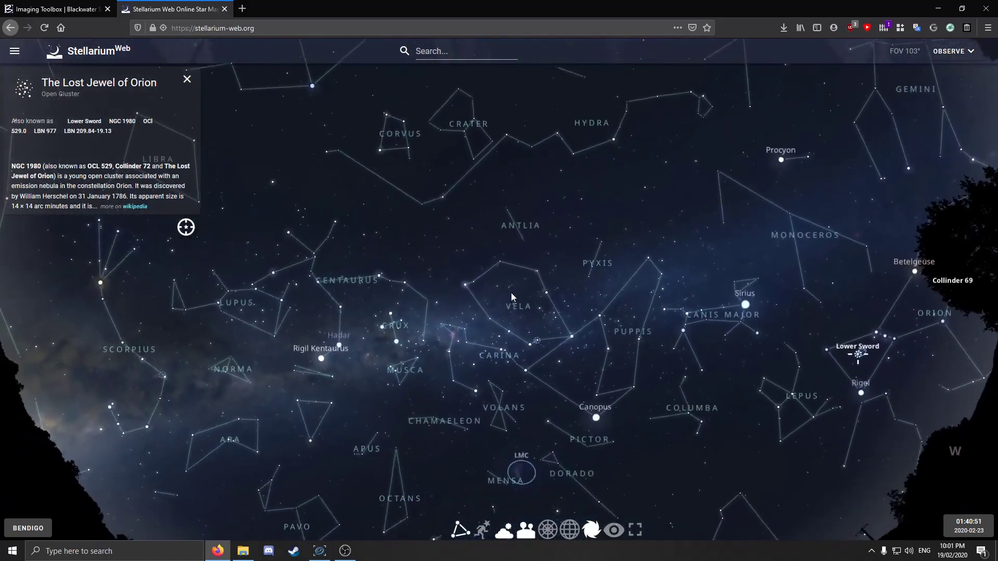
- Zoom Stellarium Web to a 57.4° view of Vela and Antlia, then return to the Imaging Toolbox
{"action": "scroll", "coordinate": [520, 276], "scroll_direction": "up", "scroll_amount": 5}
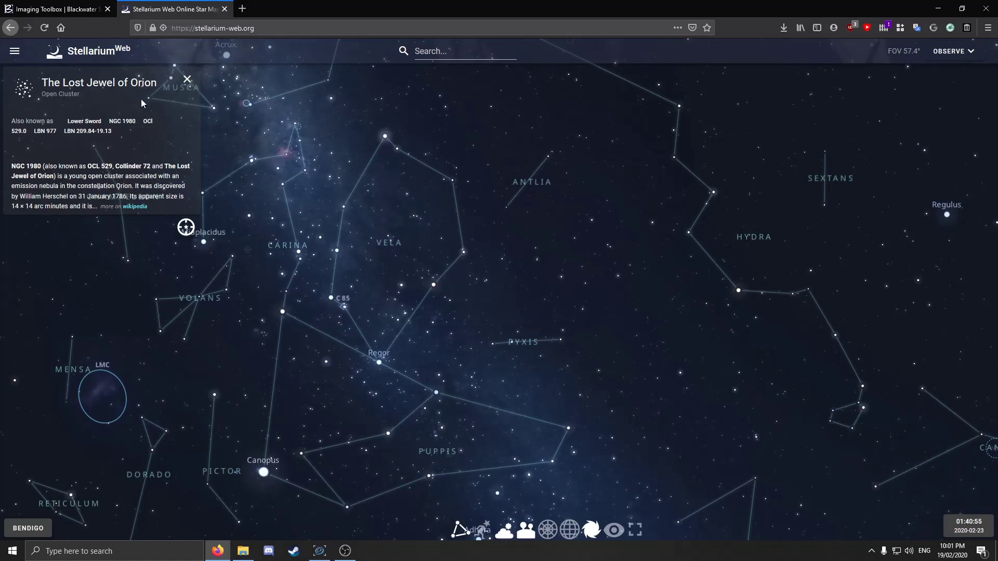
{"action": "left_click", "coordinate": [57, 9]}
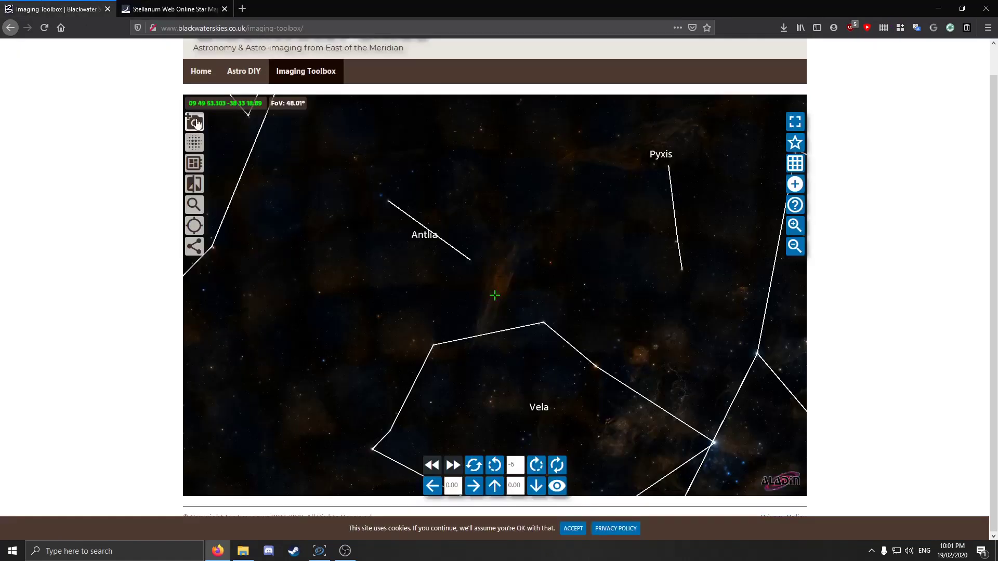
- Review the camera and scope equipment settings and the pixel size settings
{"action": "left_click", "coordinate": [196, 122]}
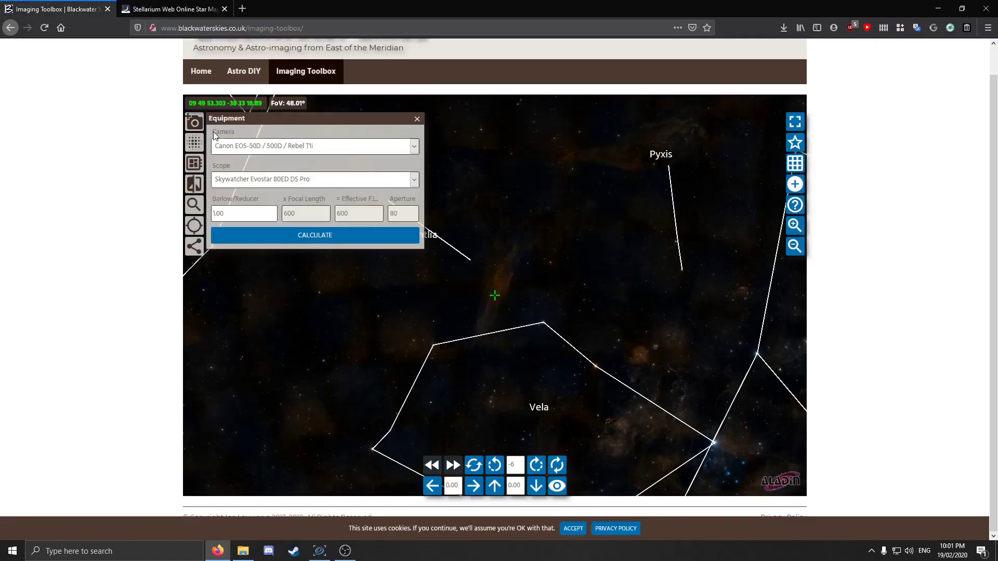
{"action": "left_click_drag", "start_coordinate": [213, 132], "coordinate": [249, 133]}
{"action": "left_click", "coordinate": [193, 150]}
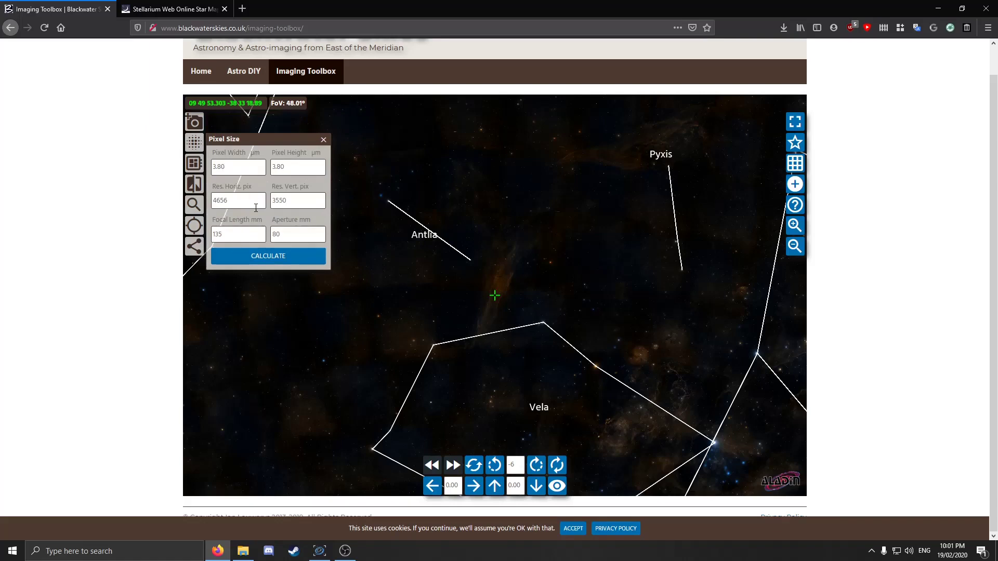
{"action": "left_click", "coordinate": [324, 139]}
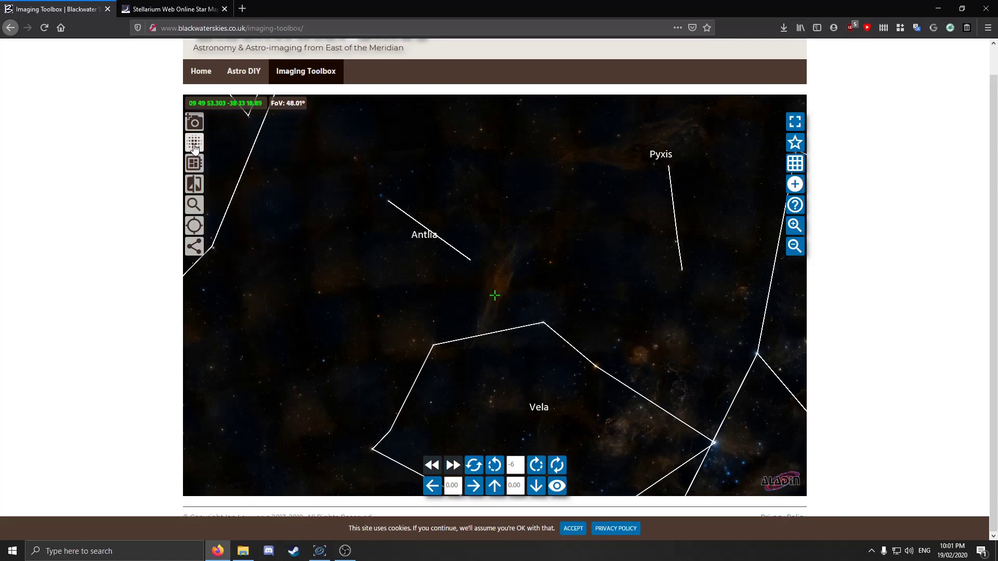
- Hide the constellation lines and zoom in to a 23.87° field on the nebula
{"action": "left_click", "coordinate": [793, 143]}
{"action": "scroll", "coordinate": [496, 297], "scroll_direction": "up", "scroll_amount": 2}
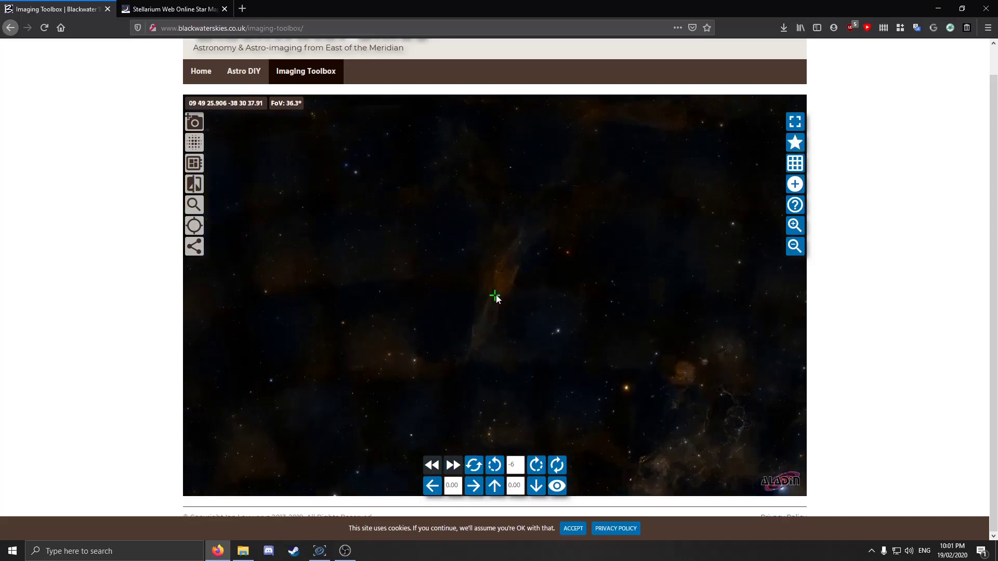
{"action": "scroll", "coordinate": [496, 297], "scroll_direction": "up", "scroll_amount": 2}
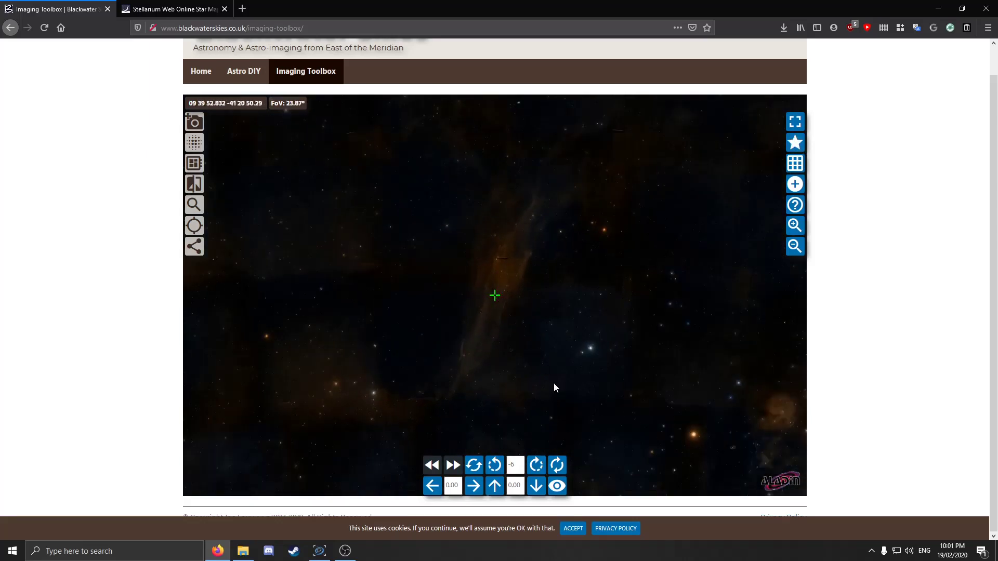
- Turn the camera sensor frame back on, with the field locked at 11.87°
{"action": "left_click", "coordinate": [557, 485]}
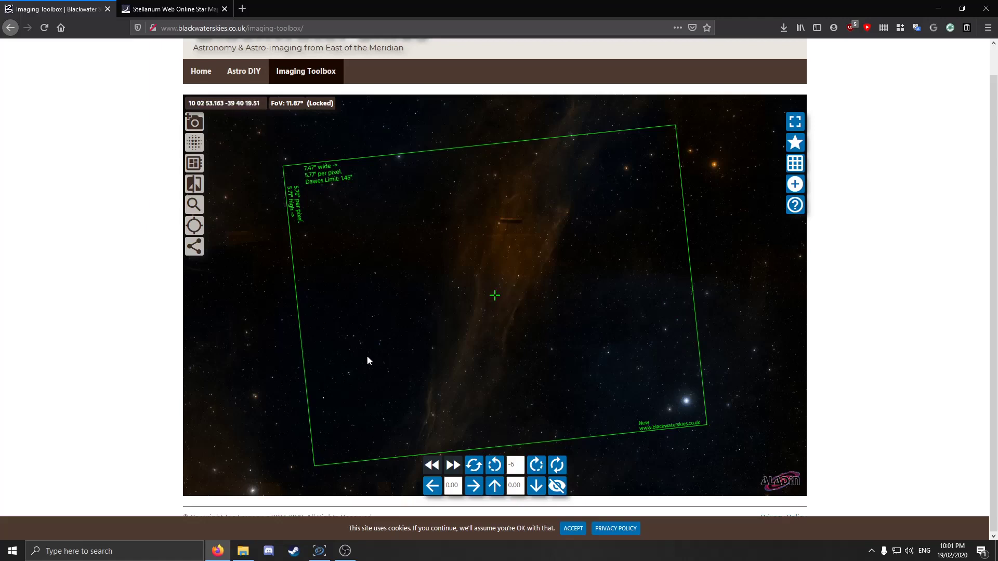
{"action": "left_click", "coordinate": [556, 485]}
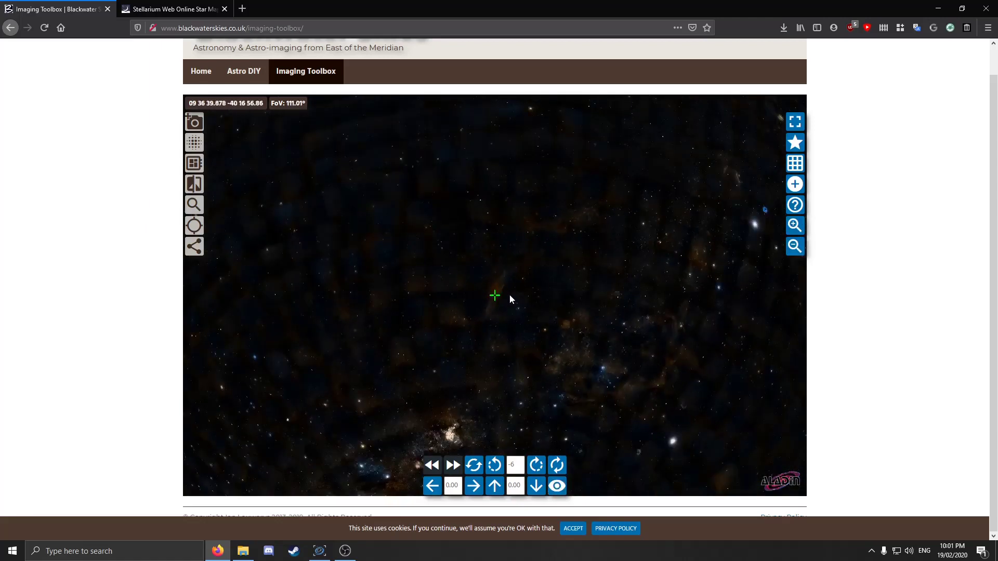
{"action": "scroll", "coordinate": [510, 294], "scroll_direction": "up", "scroll_amount": 5}
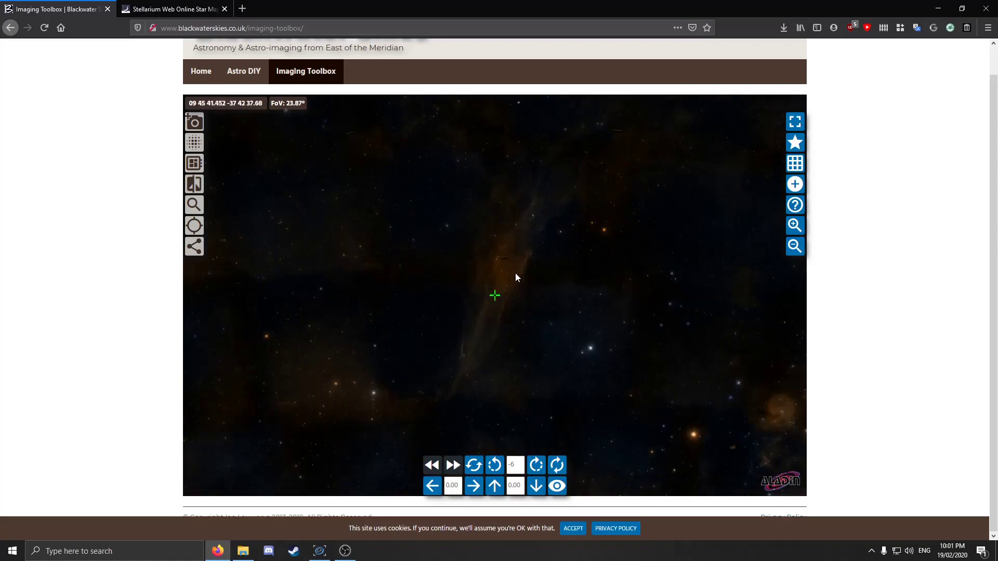
{"action": "left_click", "coordinate": [557, 486]}
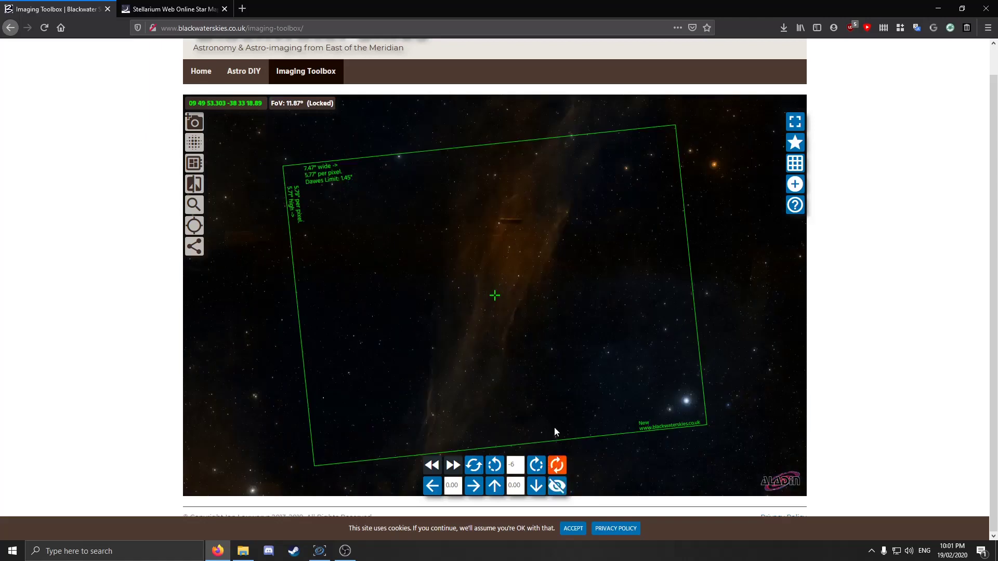
- Shift the sky so the nebula streak runs through the frame, centred near 09h59m52s, −40°17′
{"action": "left_click_drag", "start_coordinate": [528, 380], "coordinate": [533, 376]}
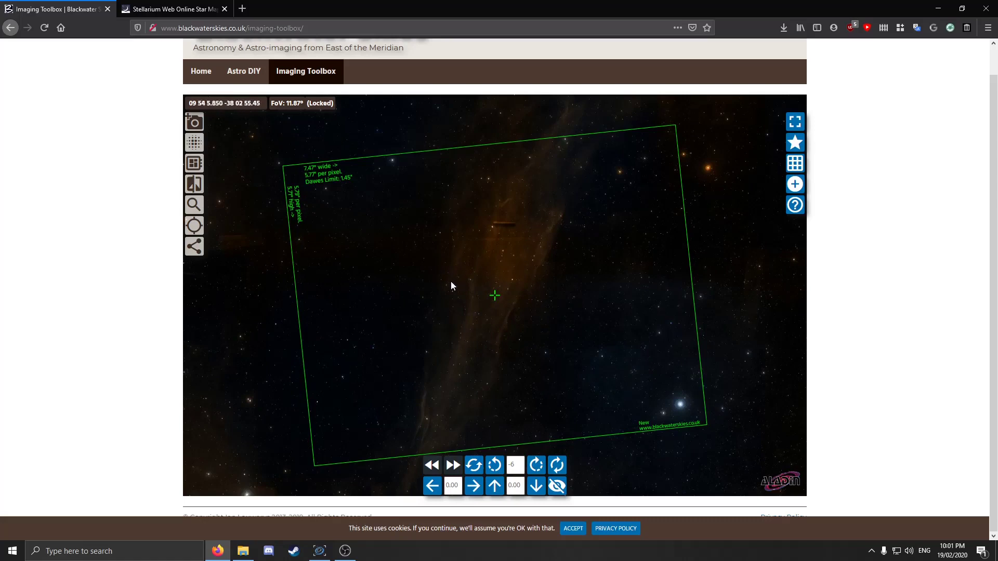
{"action": "left_click_drag", "start_coordinate": [451, 285], "coordinate": [456, 446]}
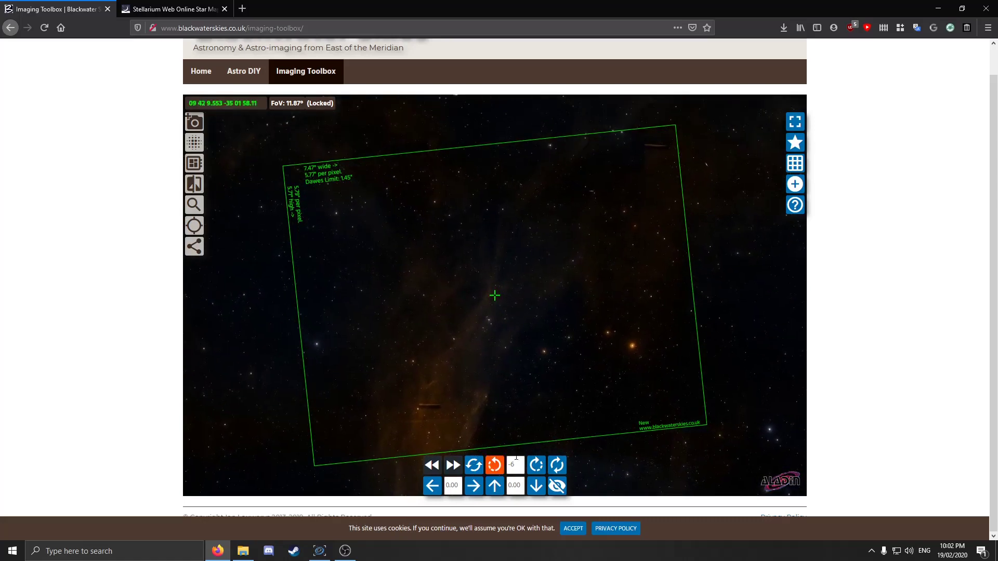
{"action": "left_click_drag", "start_coordinate": [555, 379], "coordinate": [552, 329]}
{"action": "left_click_drag", "start_coordinate": [504, 410], "coordinate": [595, 214]}
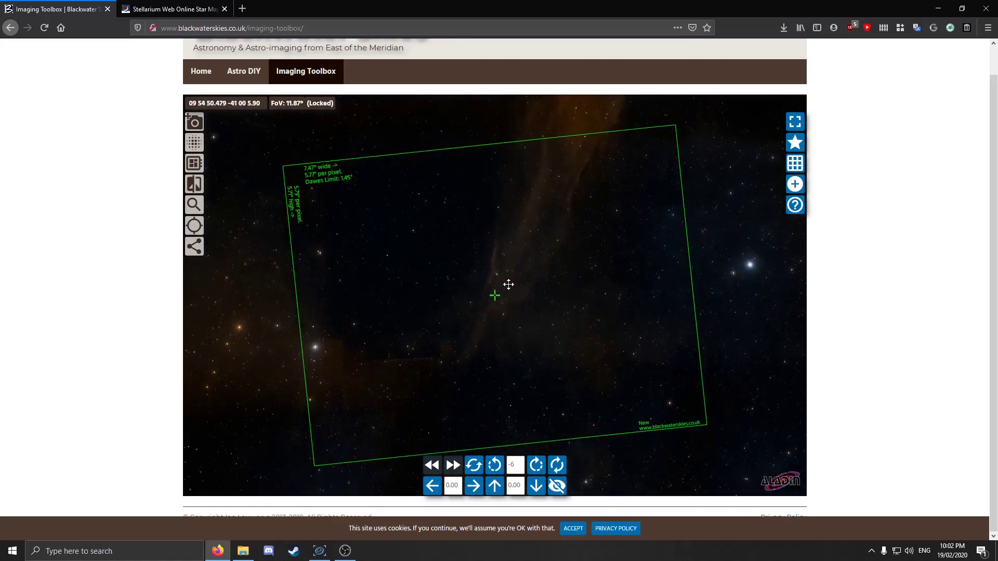
{"action": "left_click_drag", "start_coordinate": [508, 283], "coordinate": [458, 325]}
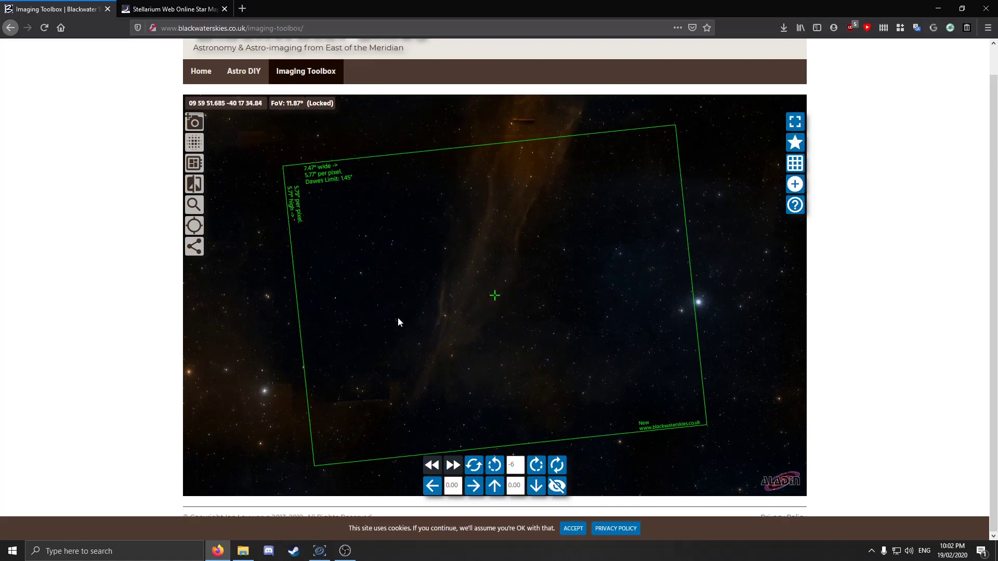
- Hide the sensor frame, zoom in and pan along the nebula's faint filaments
{"action": "left_click_drag", "start_coordinate": [408, 364], "coordinate": [439, 331]}
{"action": "left_click", "coordinate": [557, 486]}
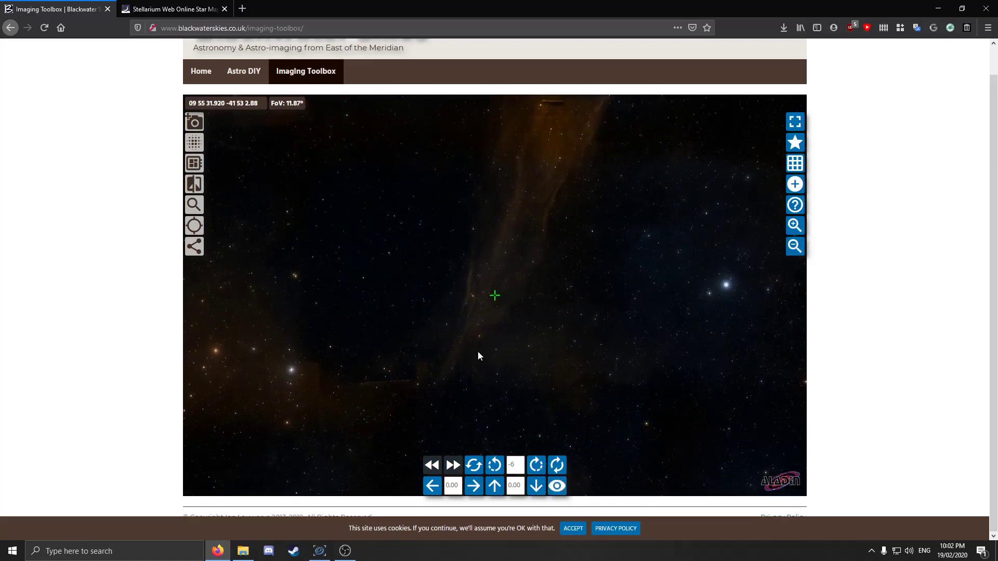
{"action": "scroll", "coordinate": [468, 343], "scroll_direction": "up", "scroll_amount": 5}
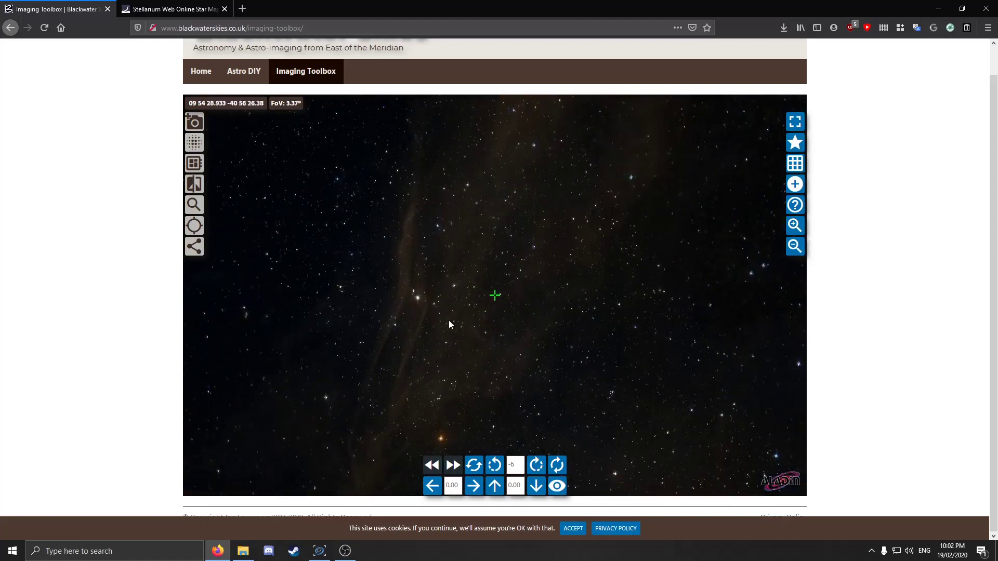
{"action": "left_click_drag", "start_coordinate": [468, 364], "coordinate": [446, 408]}
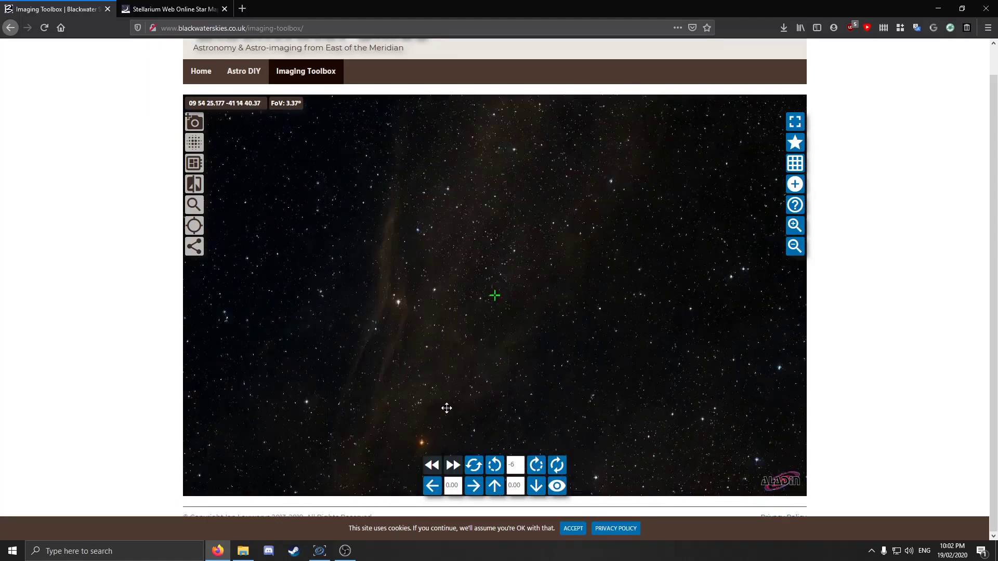
{"action": "left_click_drag", "start_coordinate": [512, 271], "coordinate": [366, 394]}
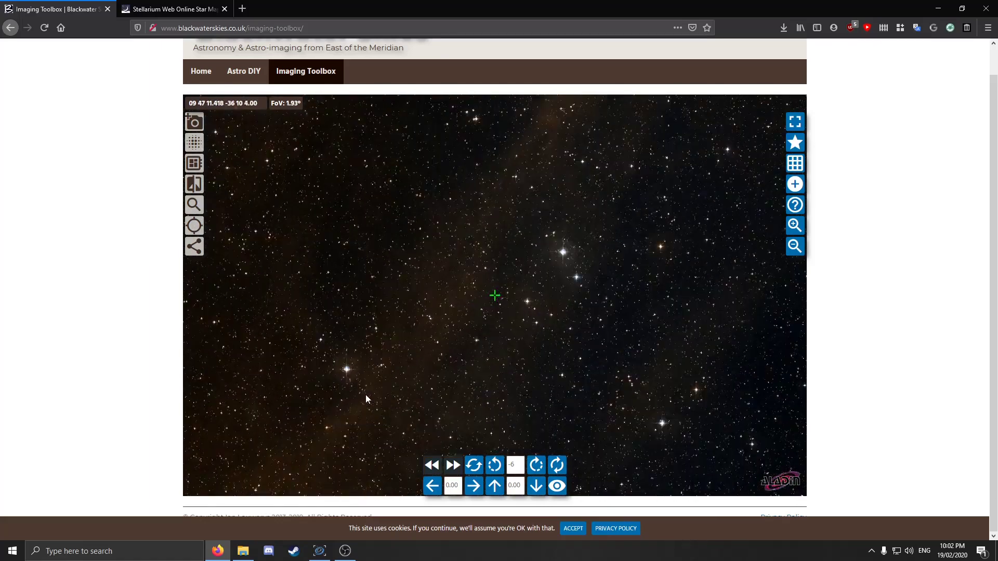
- Zoom back out, restore the sensor frame, and set the nebula streak diagonally through its middle
{"action": "scroll", "coordinate": [366, 395], "scroll_direction": "down", "scroll_amount": 5}
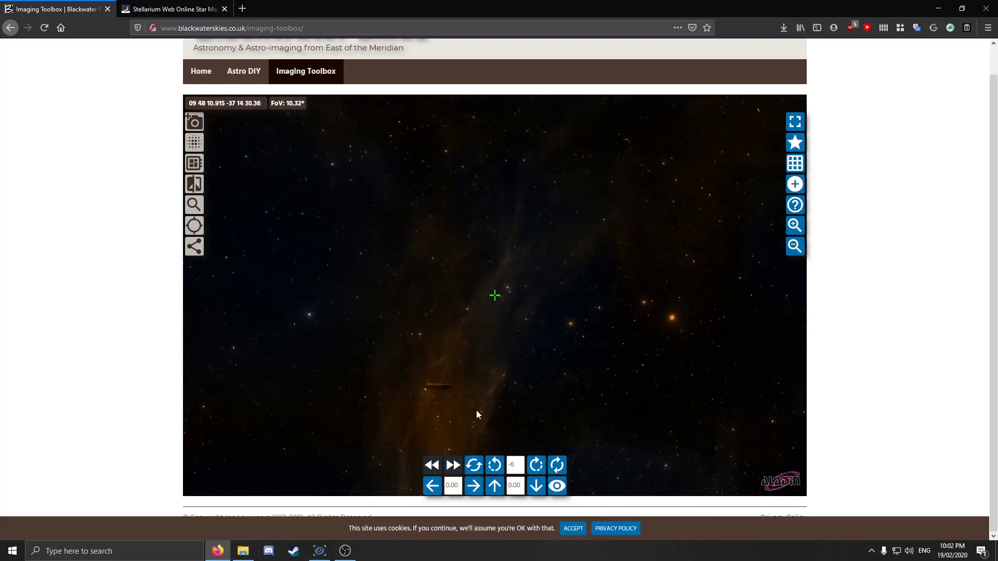
{"action": "left_click", "coordinate": [557, 486]}
{"action": "left_click_drag", "start_coordinate": [510, 388], "coordinate": [517, 410]}
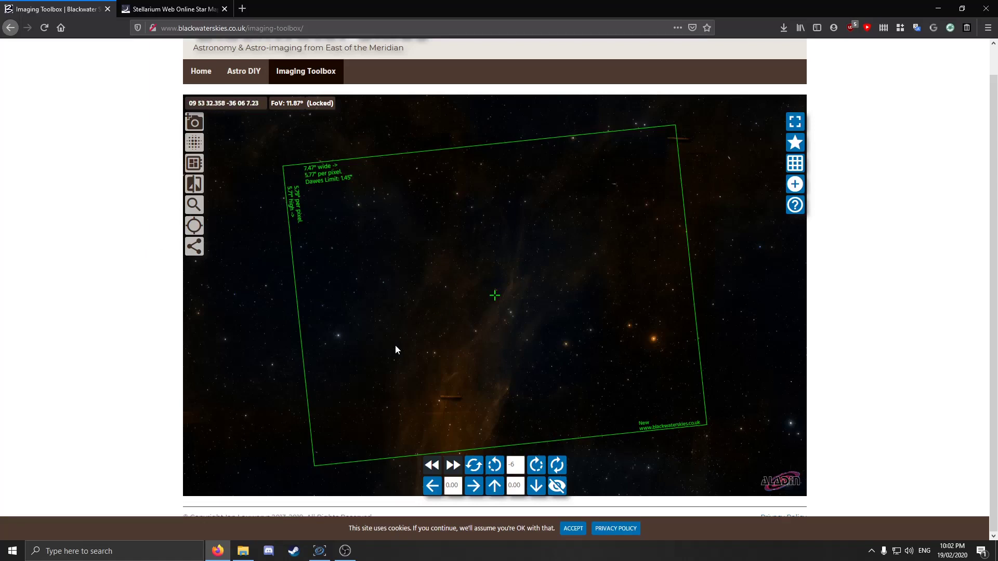
- Make a final small framing shift in the toolbox, then bring N.I.N.A.'s framing screen over the browser
{"action": "left_click", "coordinate": [557, 486]}
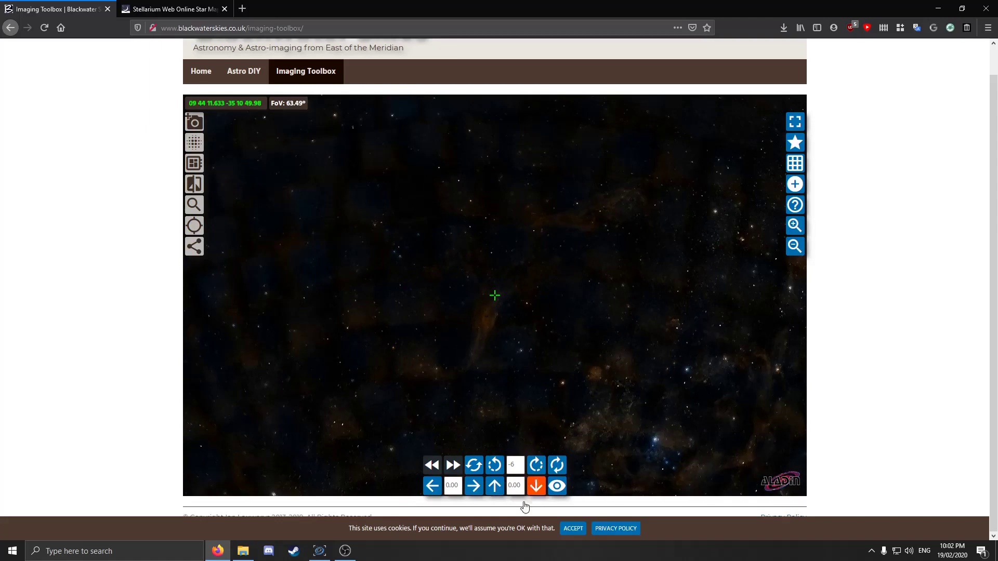
{"action": "left_click", "coordinate": [557, 485]}
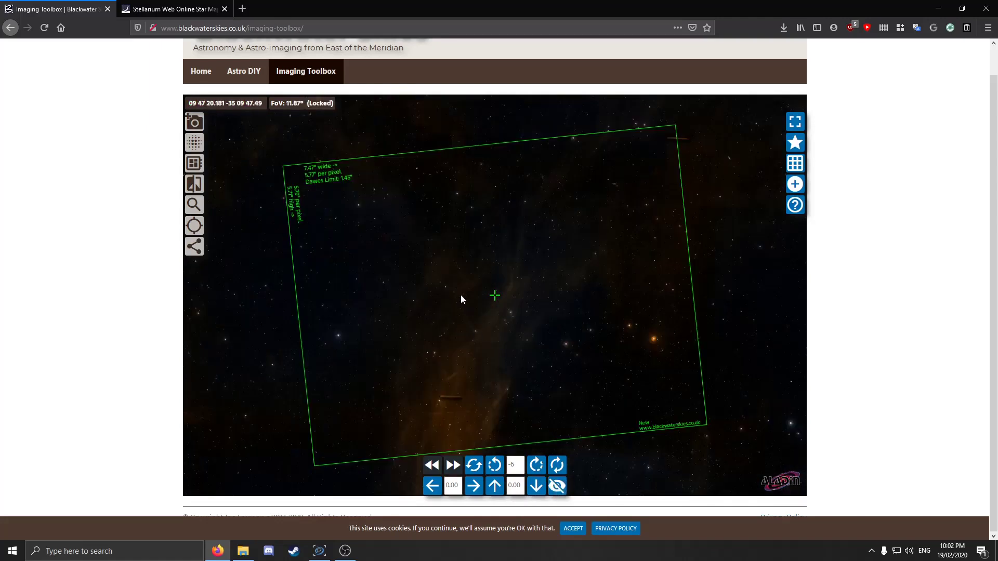
{"action": "left_click_drag", "start_coordinate": [460, 296], "coordinate": [460, 297]}
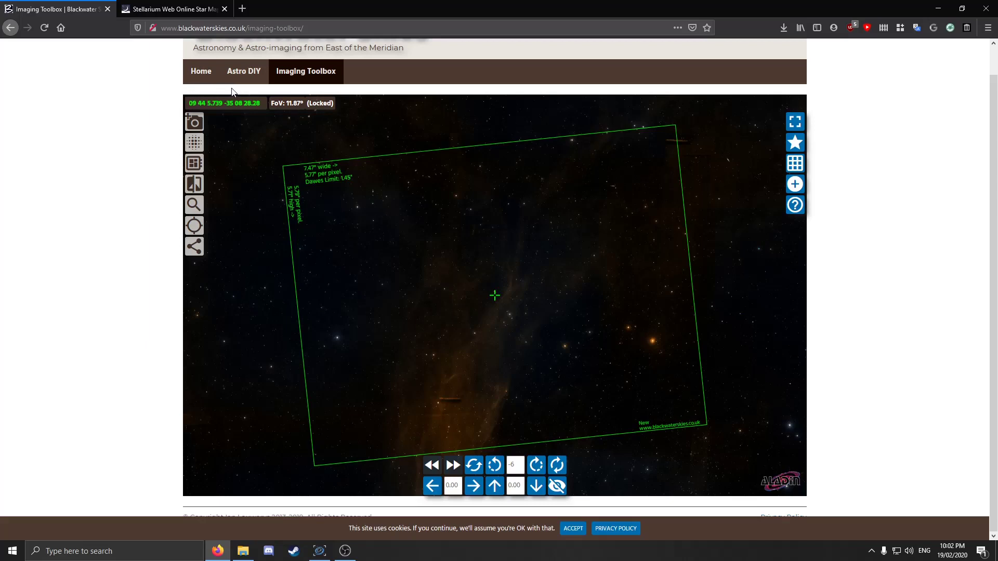
{"action": "left_click", "coordinate": [321, 551]}
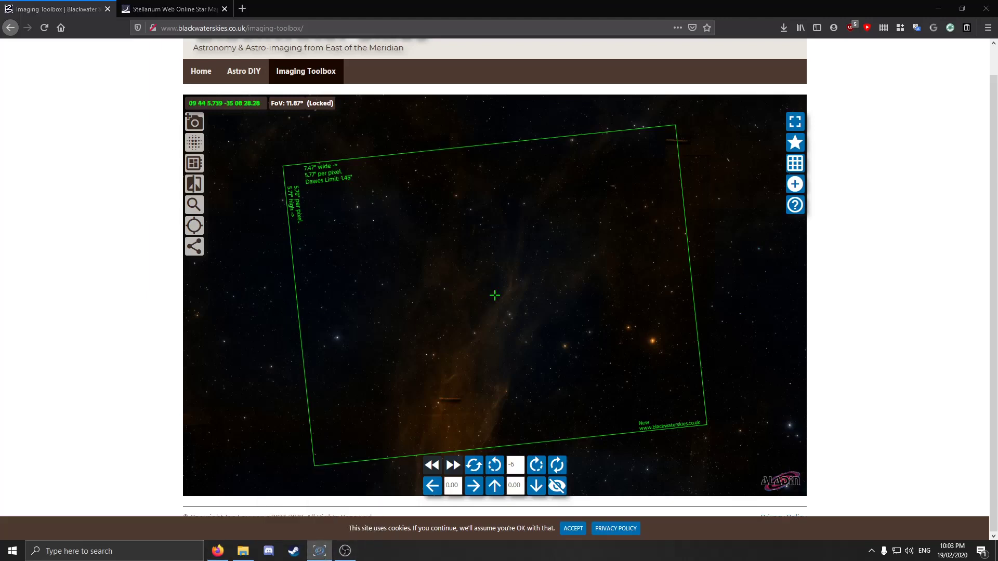
{"action": "left_click_drag", "start_coordinate": [993, 3], "coordinate": [332, 3]}
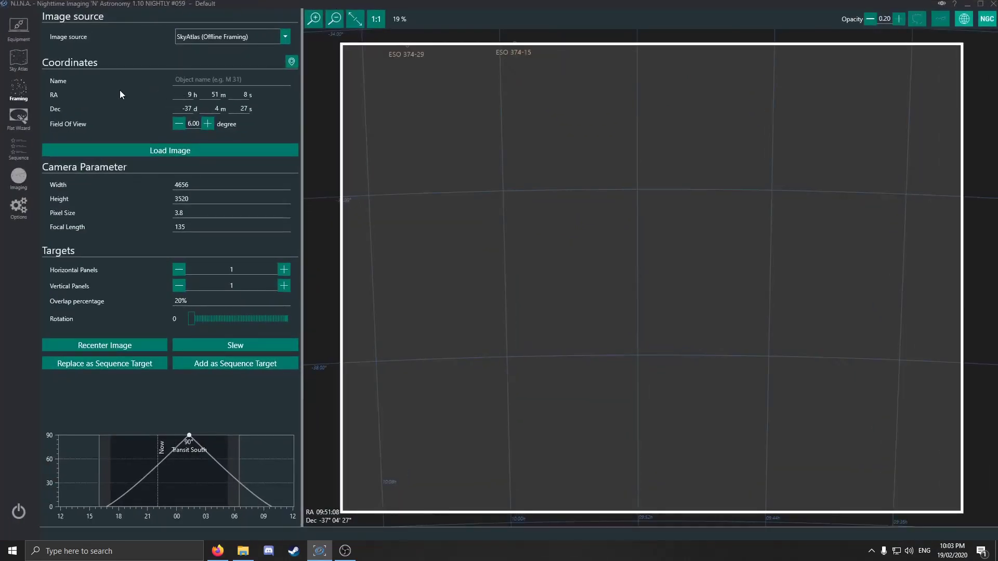
- Choose NASA Sky Survey as the Framing image source, then return to the Imaging Toolbox to check coordinates
{"action": "left_click", "coordinate": [18, 27]}
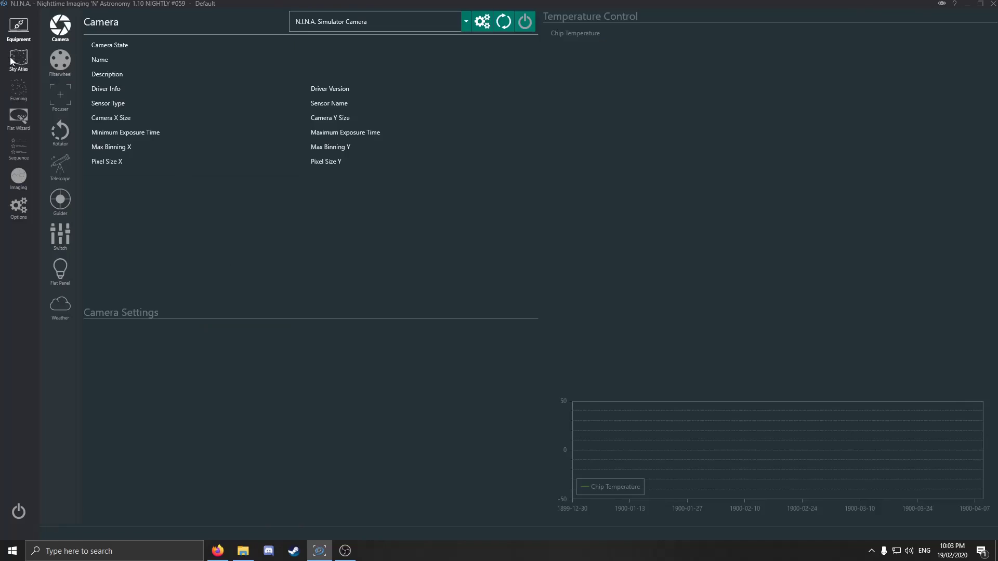
{"action": "left_click", "coordinate": [18, 94]}
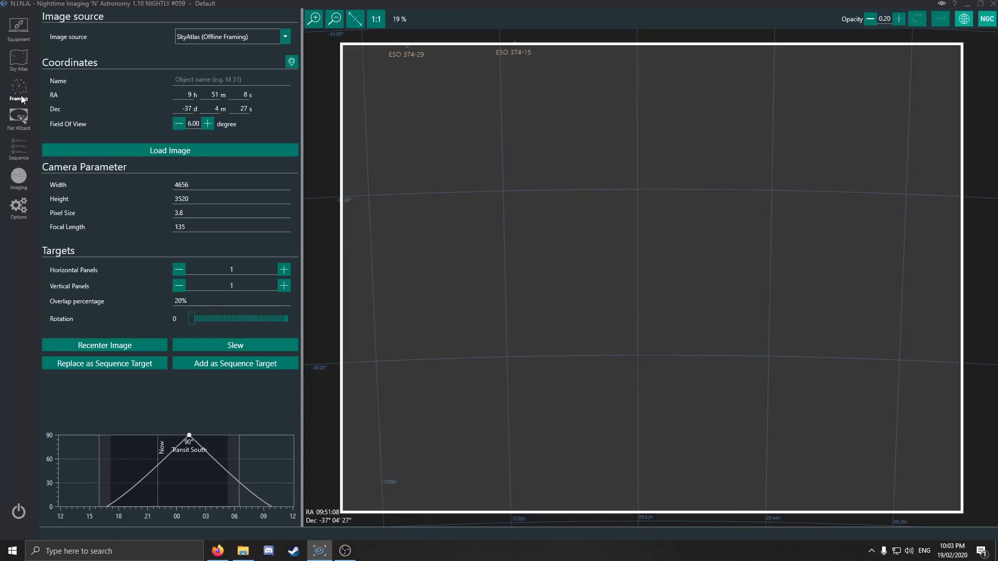
{"action": "left_click", "coordinate": [223, 35]}
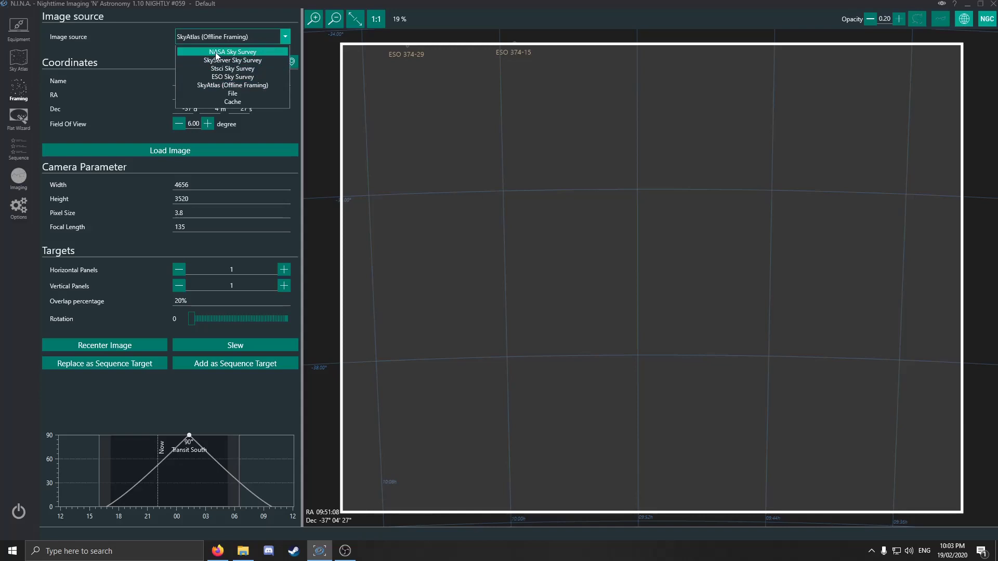
{"action": "left_click", "coordinate": [216, 52]}
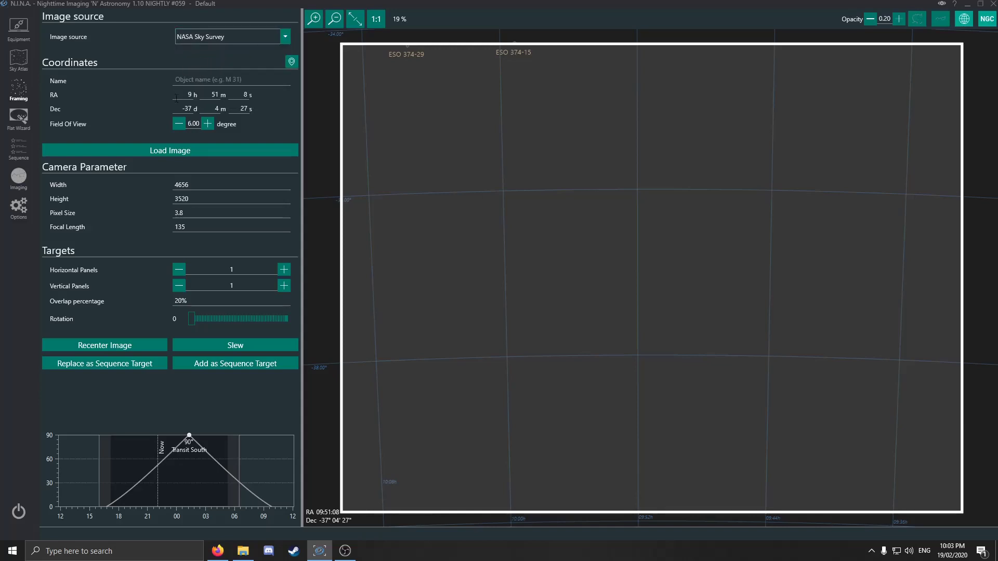
{"action": "left_click", "coordinate": [211, 93]}
{"action": "left_click", "coordinate": [218, 551]}
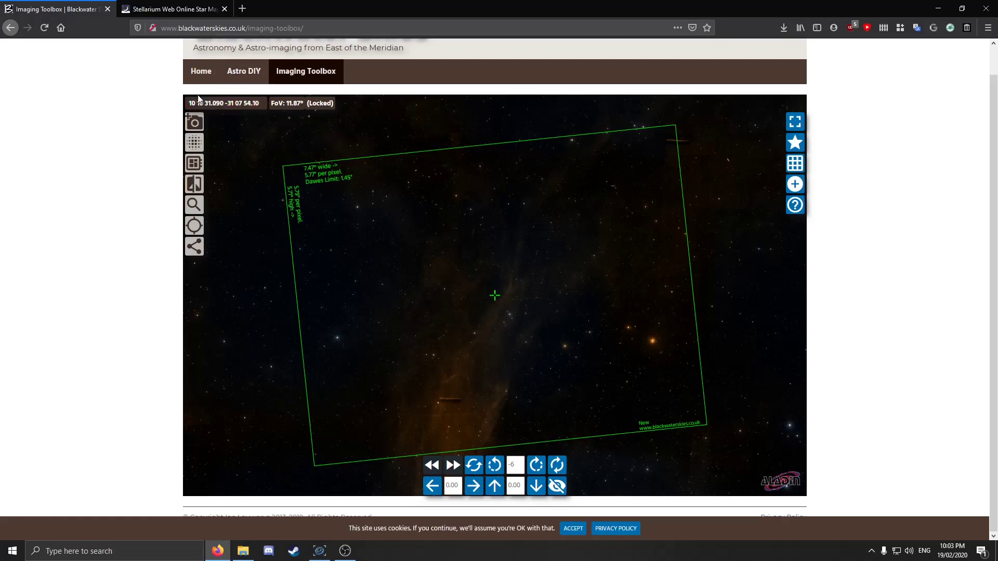
- Enter RA 9h 44m 08s and Dec −35° 08′ 26″ with a 7° field, then load the survey image
{"action": "left_click", "coordinate": [319, 551]}
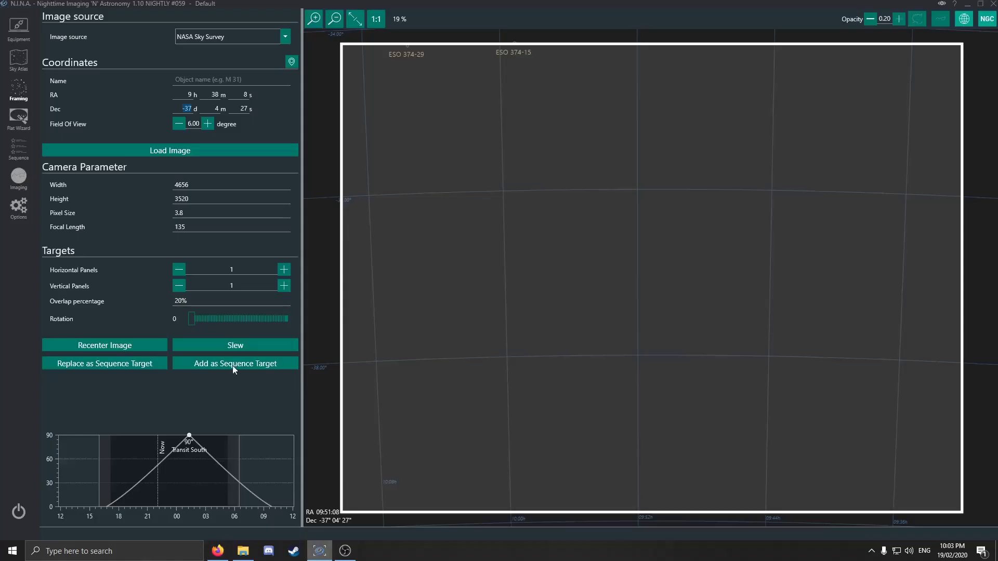
{"action": "double_click", "coordinate": [219, 98]}
{"action": "type", "text": "44"}
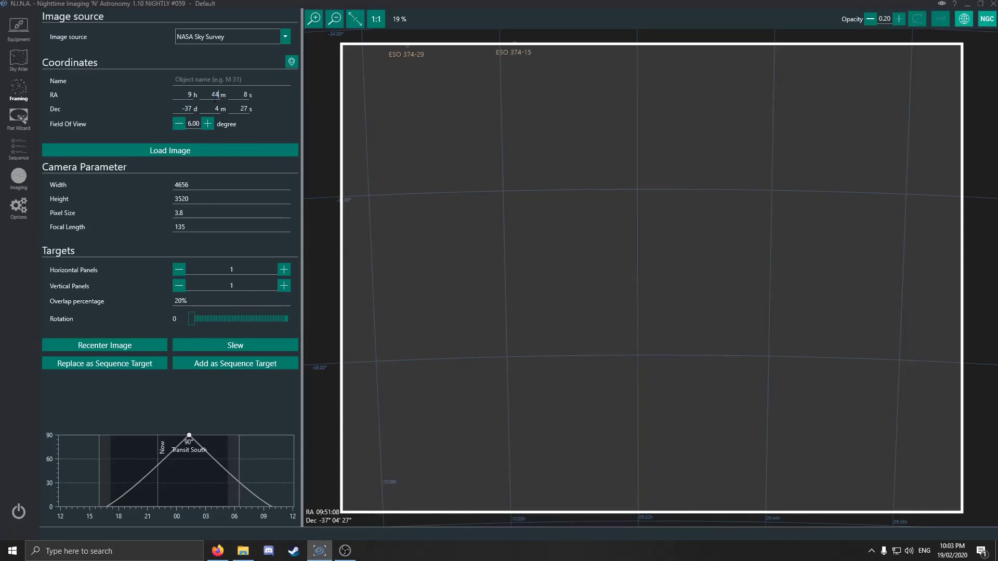
{"action": "double_click", "coordinate": [210, 109]}
{"action": "key", "text": "BackSpace"}
{"action": "type", "text": "4"}
{"action": "key", "text": "shift+Tab"}
{"action": "type", "text": "08"}
{"action": "left_click", "coordinate": [216, 102]}
{"action": "left_click", "coordinate": [196, 216]}
{"action": "left_click", "coordinate": [178, 152]}
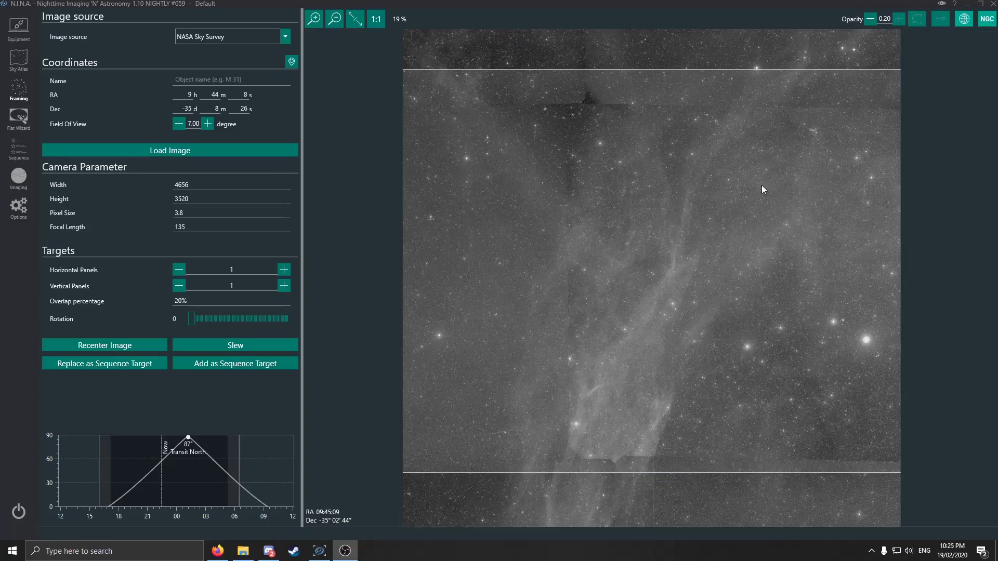
- Drag the camera frame over the nebula until its centre reads RA 09:45:45, Dec −35° 07′ 24″
{"action": "left_click_drag", "start_coordinate": [654, 187], "coordinate": [728, 189]}
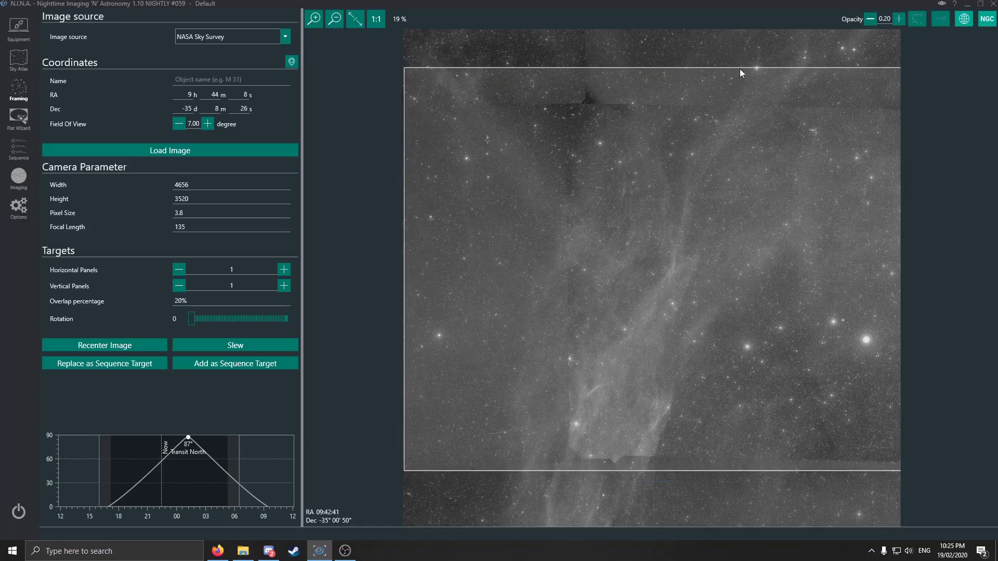
{"action": "left_click_drag", "start_coordinate": [755, 272], "coordinate": [713, 267]}
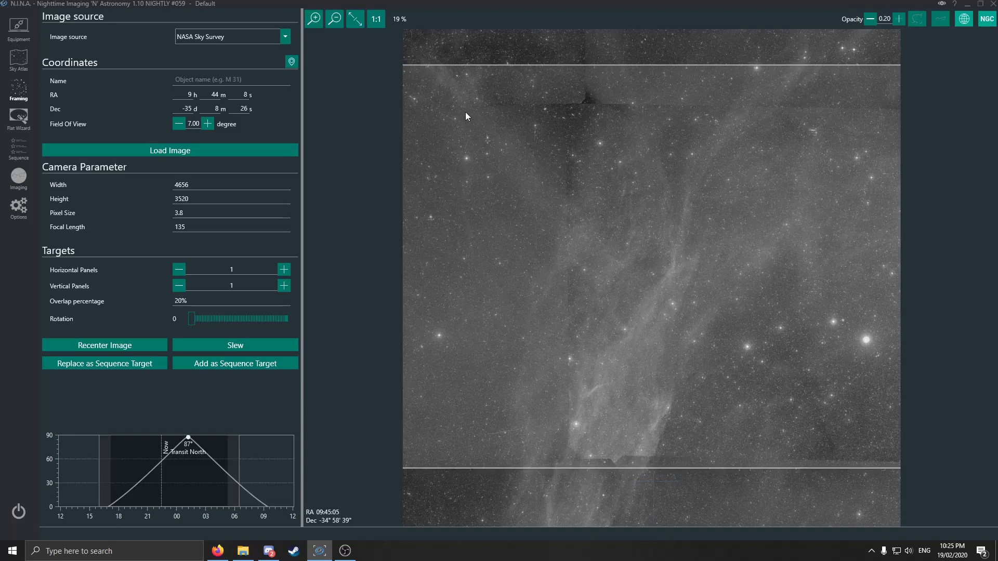
{"action": "left_click_drag", "start_coordinate": [648, 379], "coordinate": [664, 391]}
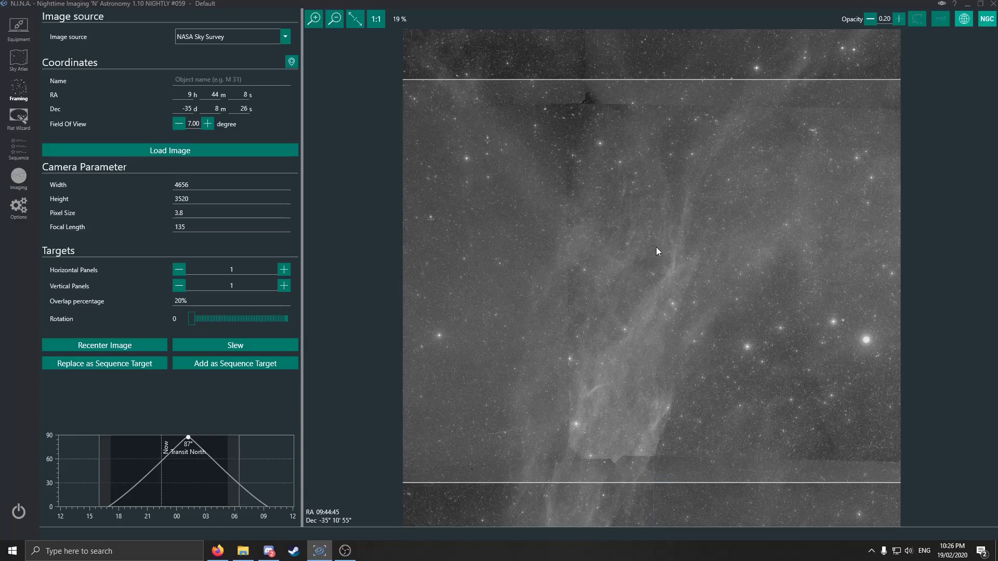
{"action": "mouse_move", "coordinate": [656, 247]}
{"action": "left_mouse_down"}
{"action": "mouse_move", "coordinate": [628, 247]}
{"action": "mouse_move", "coordinate": [688, 242]}
{"action": "mouse_move", "coordinate": [640, 242]}
{"action": "left_mouse_up"}
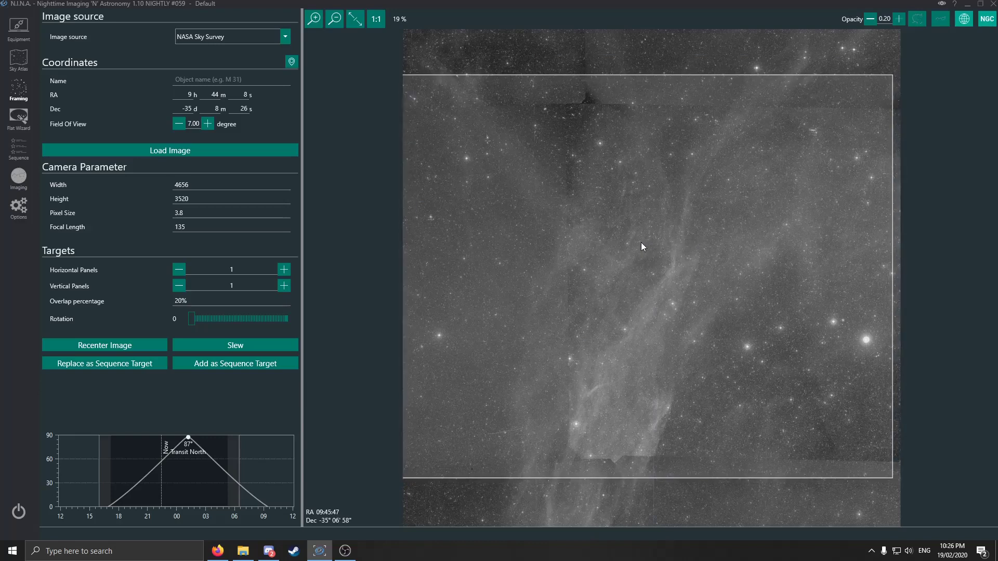
{"action": "left_click_drag", "start_coordinate": [641, 243], "coordinate": [642, 242]}
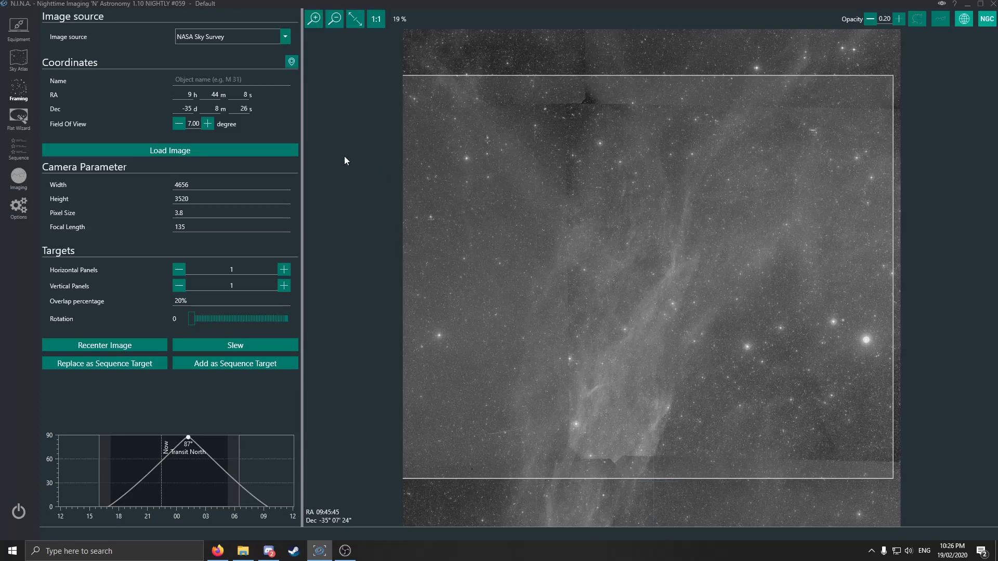
- Add the framed field as a sequence target and rename it 'Imaging Target'
{"action": "left_click", "coordinate": [137, 366]}
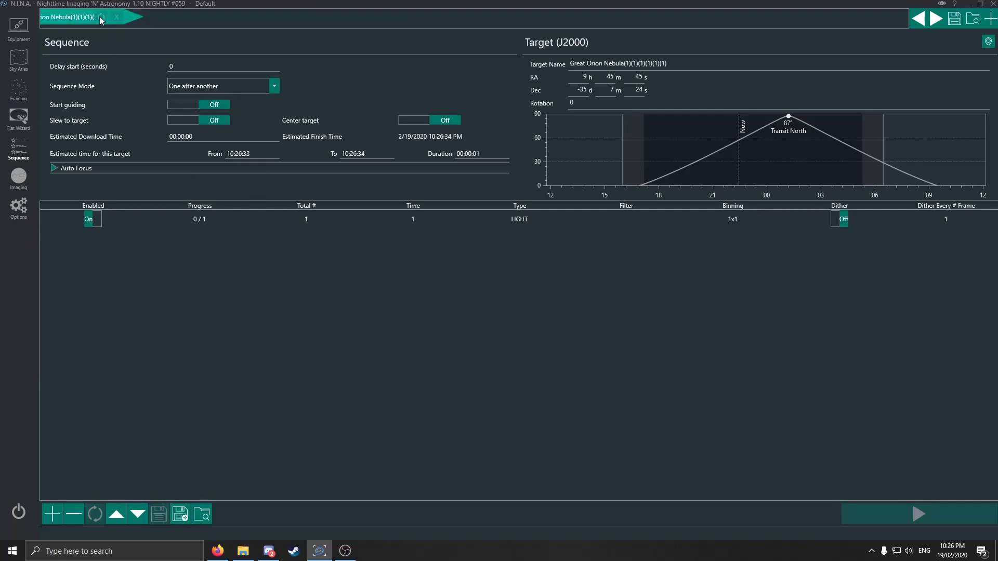
{"action": "left_click", "coordinate": [690, 64]}
{"action": "left_click_drag", "start_coordinate": [690, 64], "coordinate": [541, 65]}
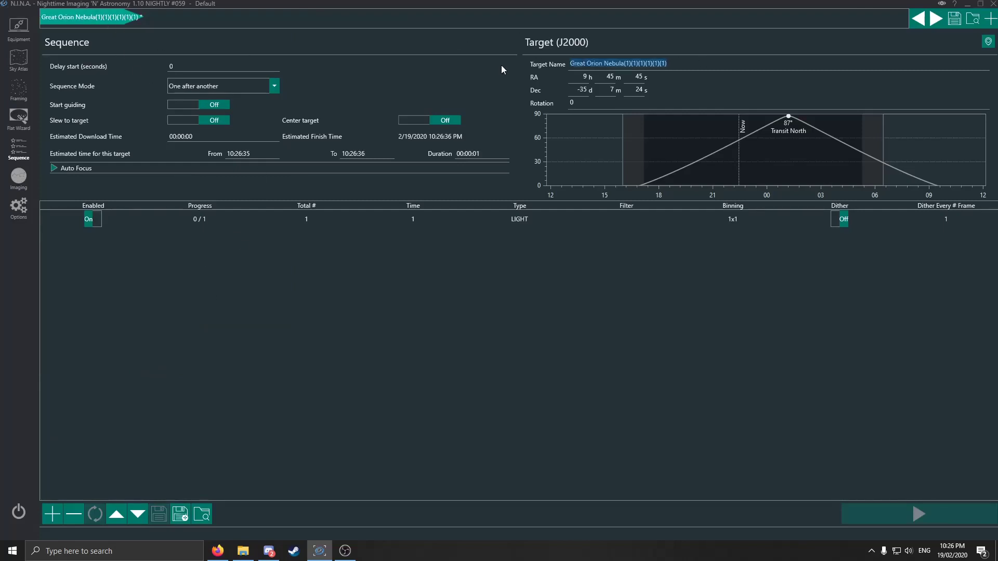
{"action": "key", "text": "BackSpace"}
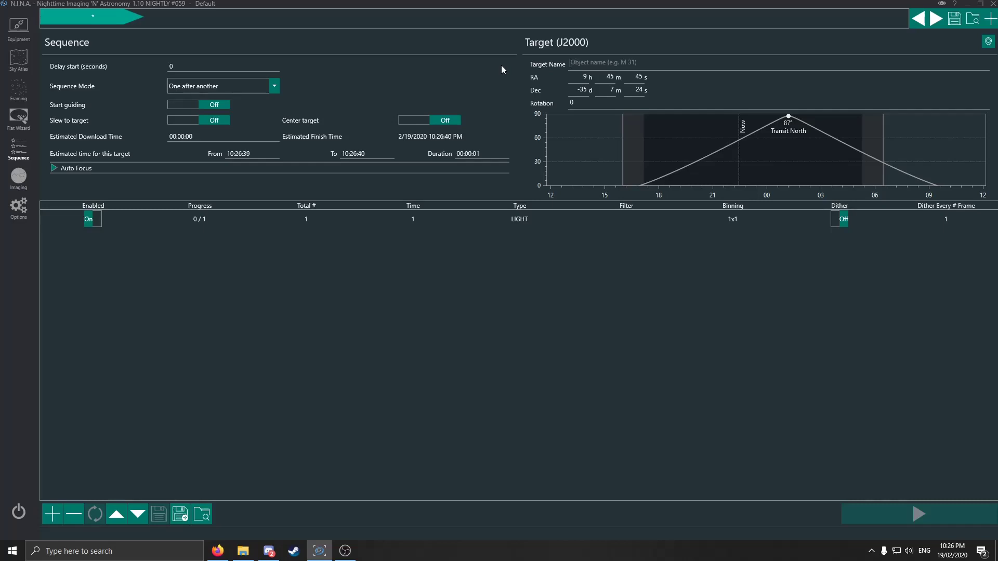
{"action": "type", "text": "Imaging Target"}
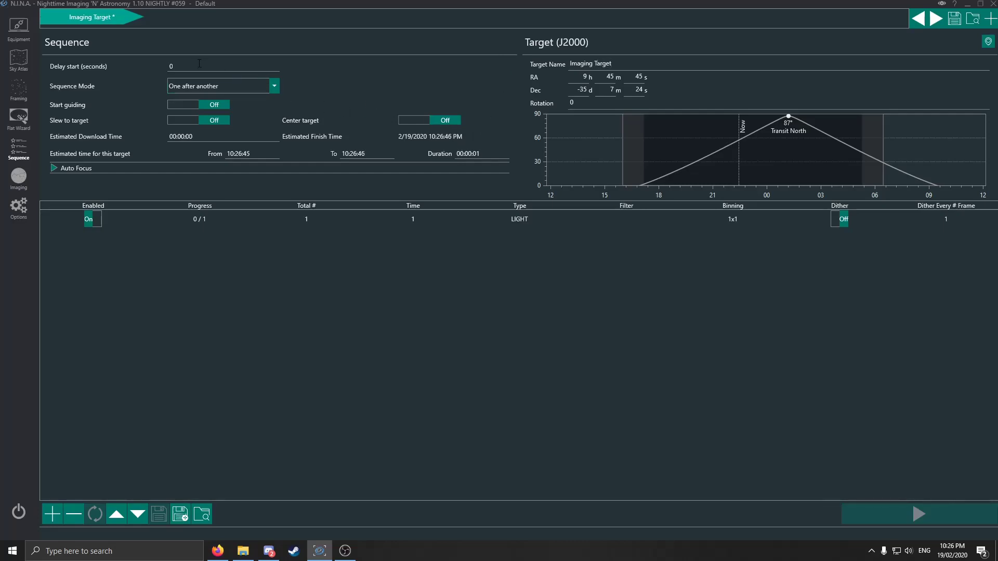
- Switch Start guiding, Slew to target and Center target on
{"action": "left_click", "coordinate": [208, 105]}
{"action": "left_click", "coordinate": [204, 120]}
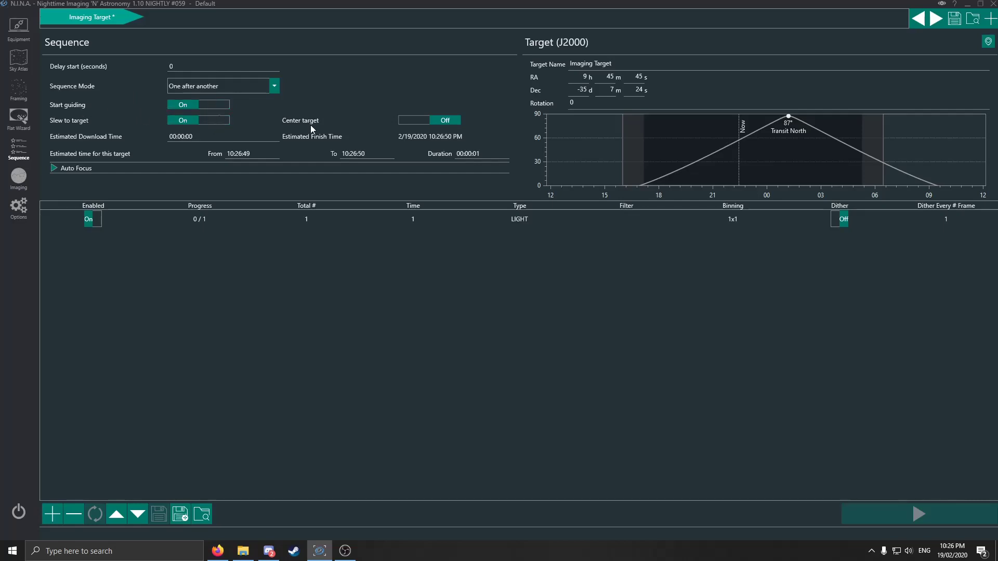
{"action": "left_click", "coordinate": [406, 121]}
{"action": "left_click", "coordinate": [19, 89]}
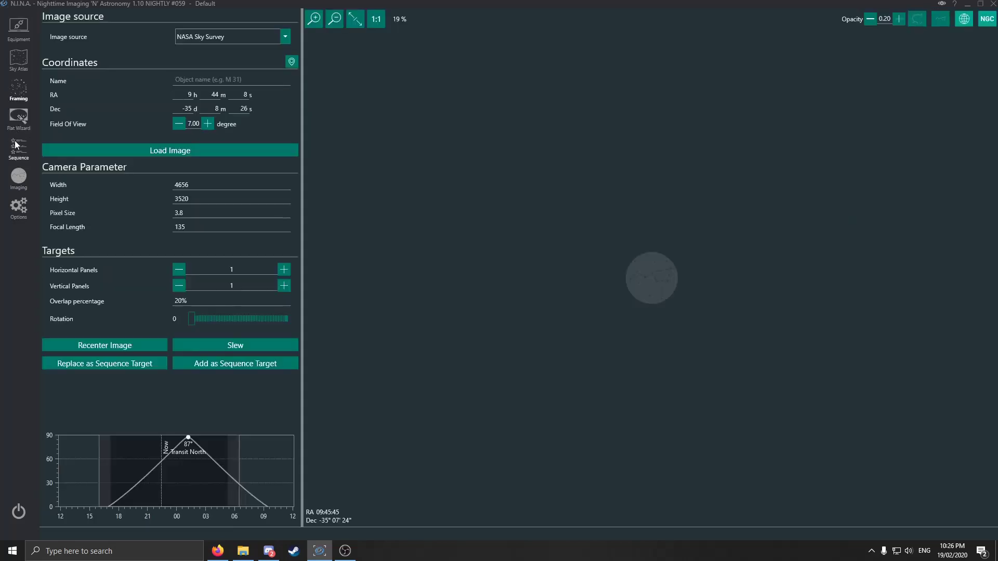
{"action": "left_click", "coordinate": [13, 157]}
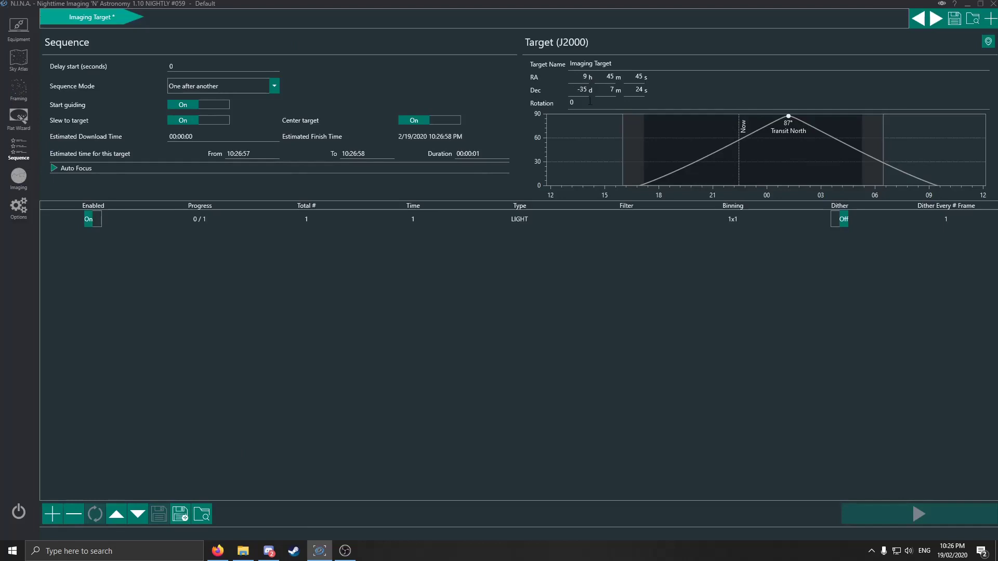
{"action": "left_click", "coordinate": [181, 516]}
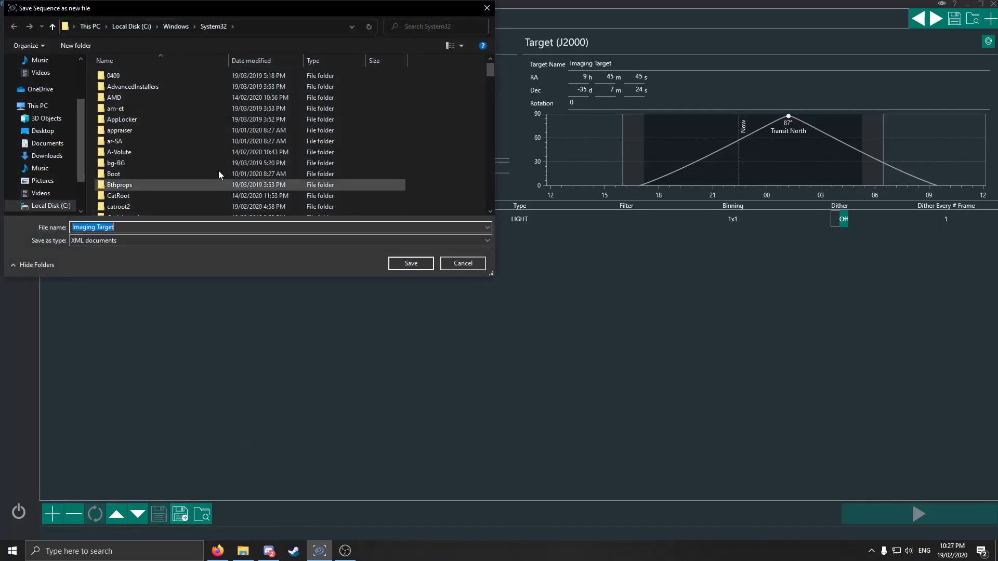
{"action": "left_click", "coordinate": [461, 264]}
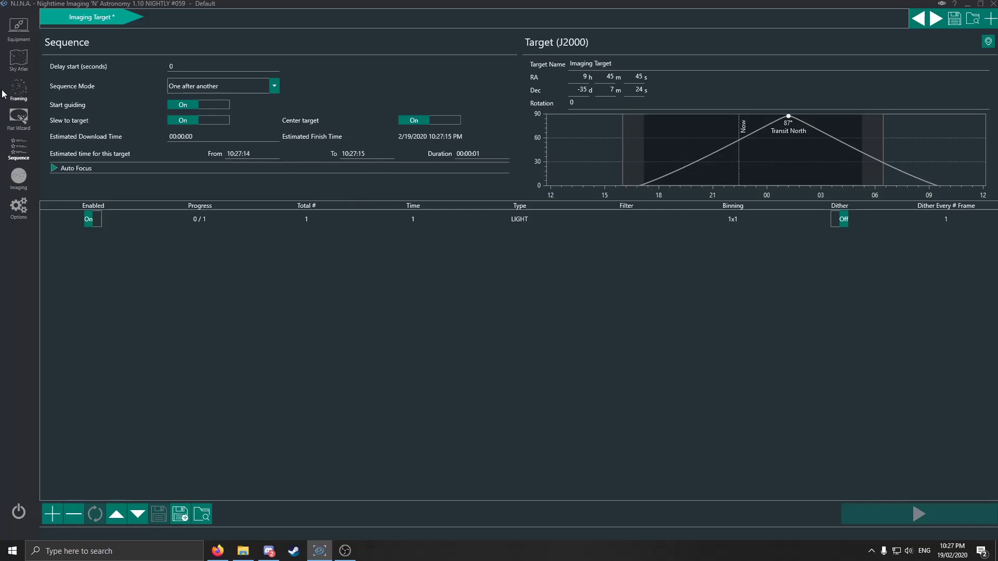
{"action": "left_click", "coordinate": [19, 89]}
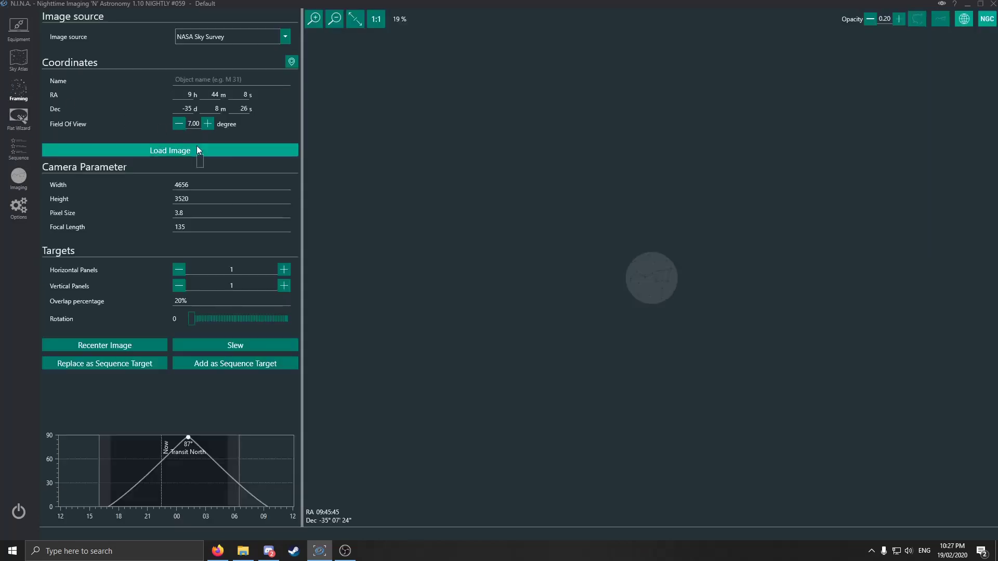